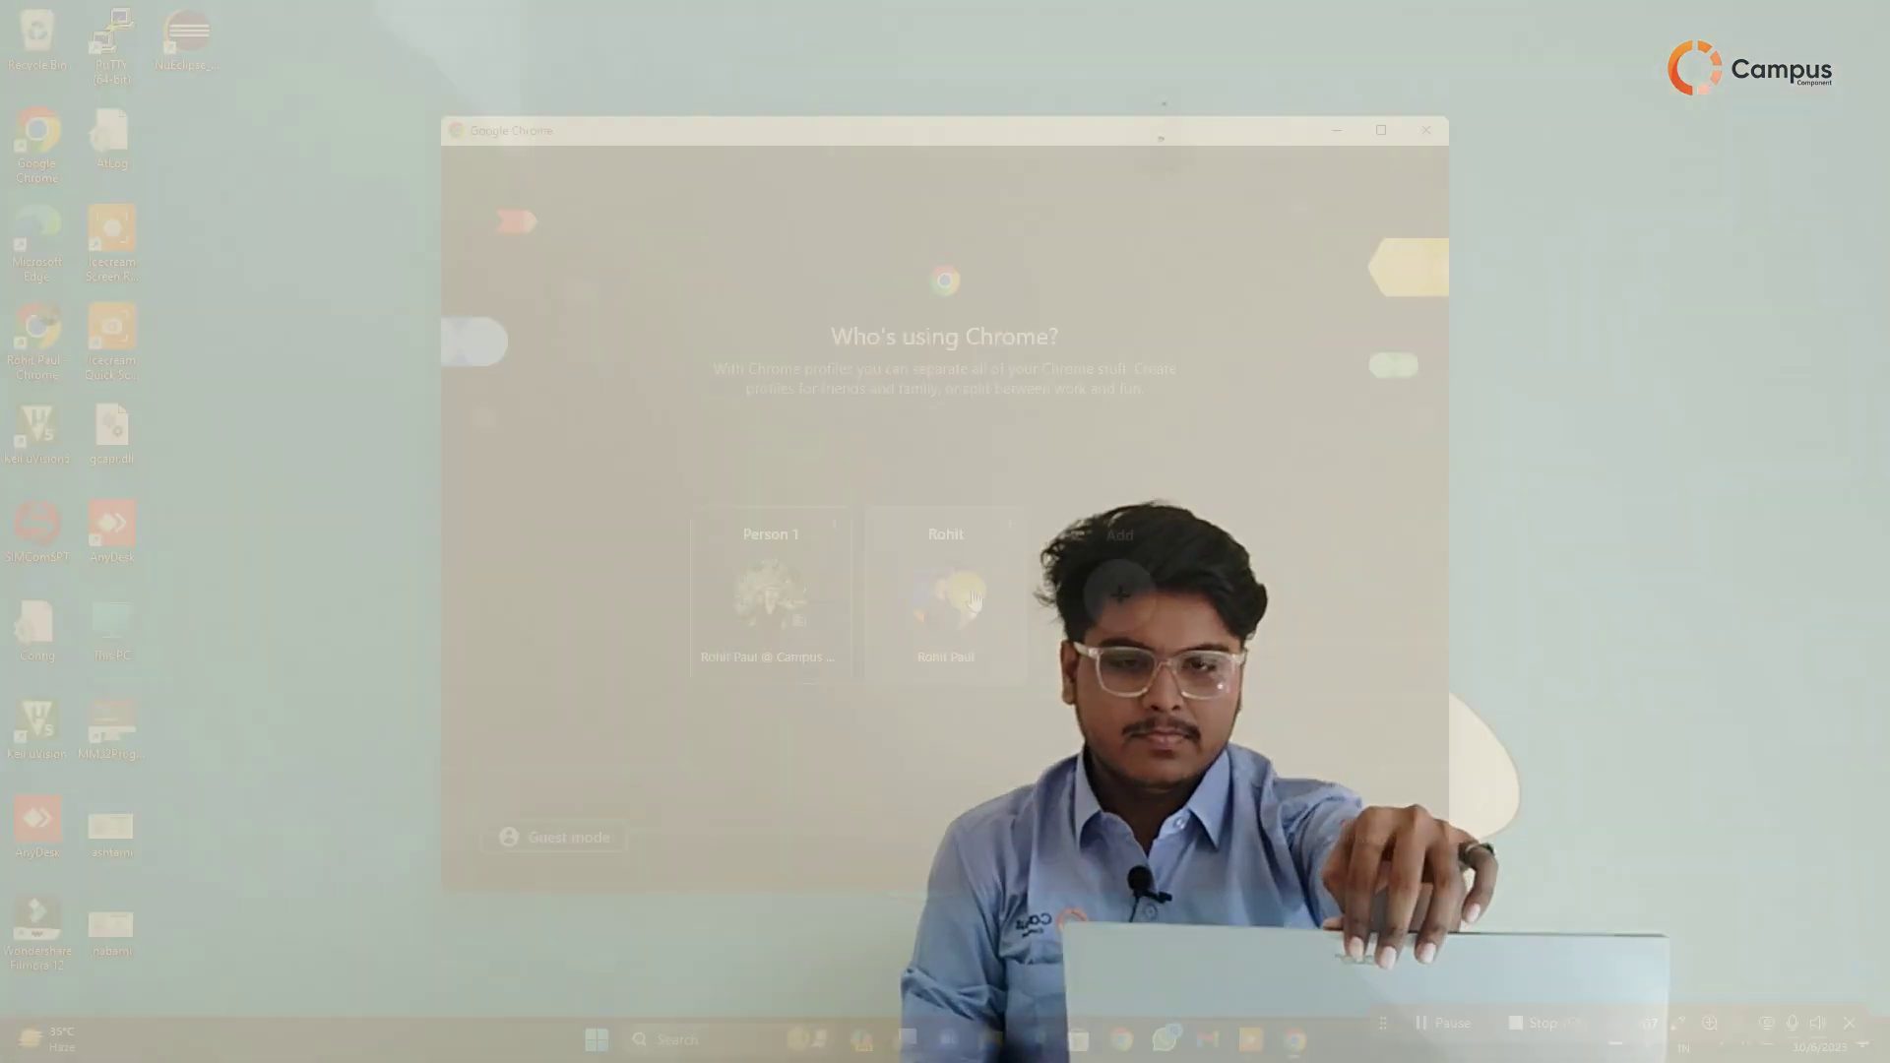
Step: Search 'keil download' and open Keil's Product Downloads list
{"action": "left_click", "coordinate": [803, 605]}
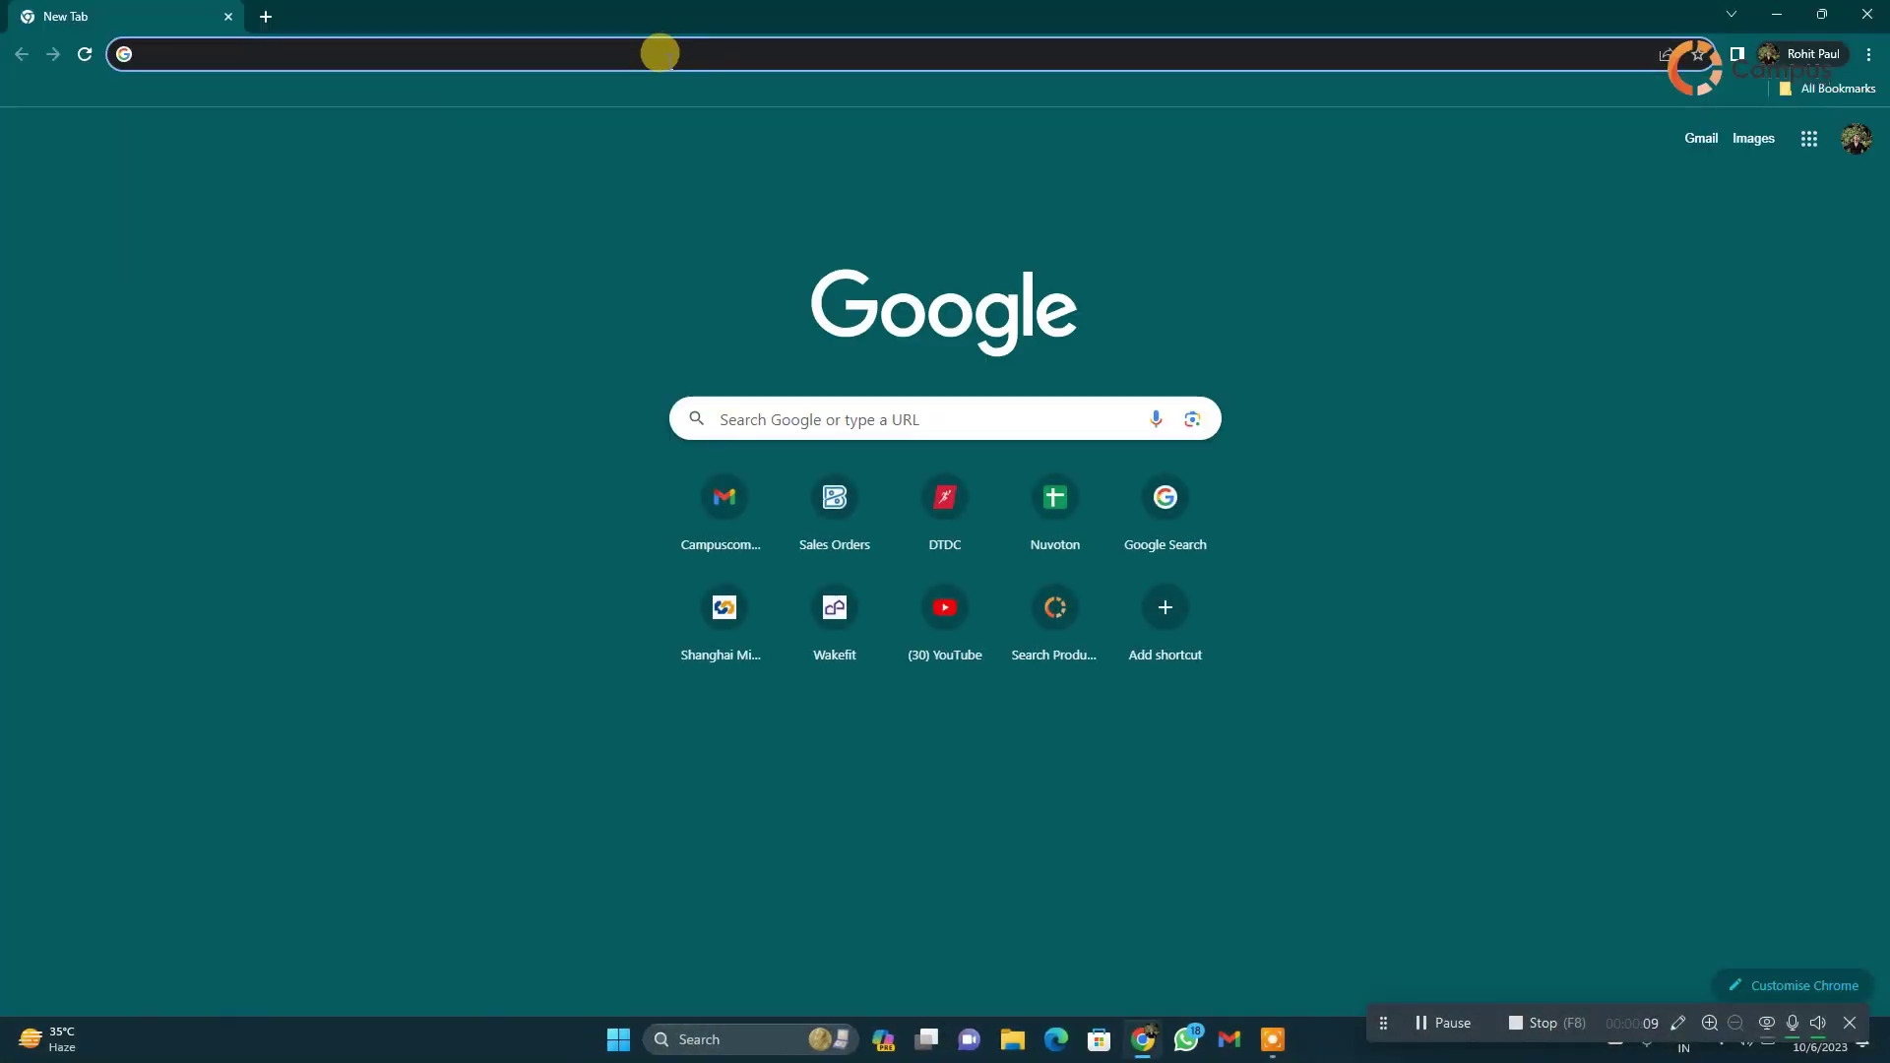
{"action": "left_click", "coordinate": [660, 53]}
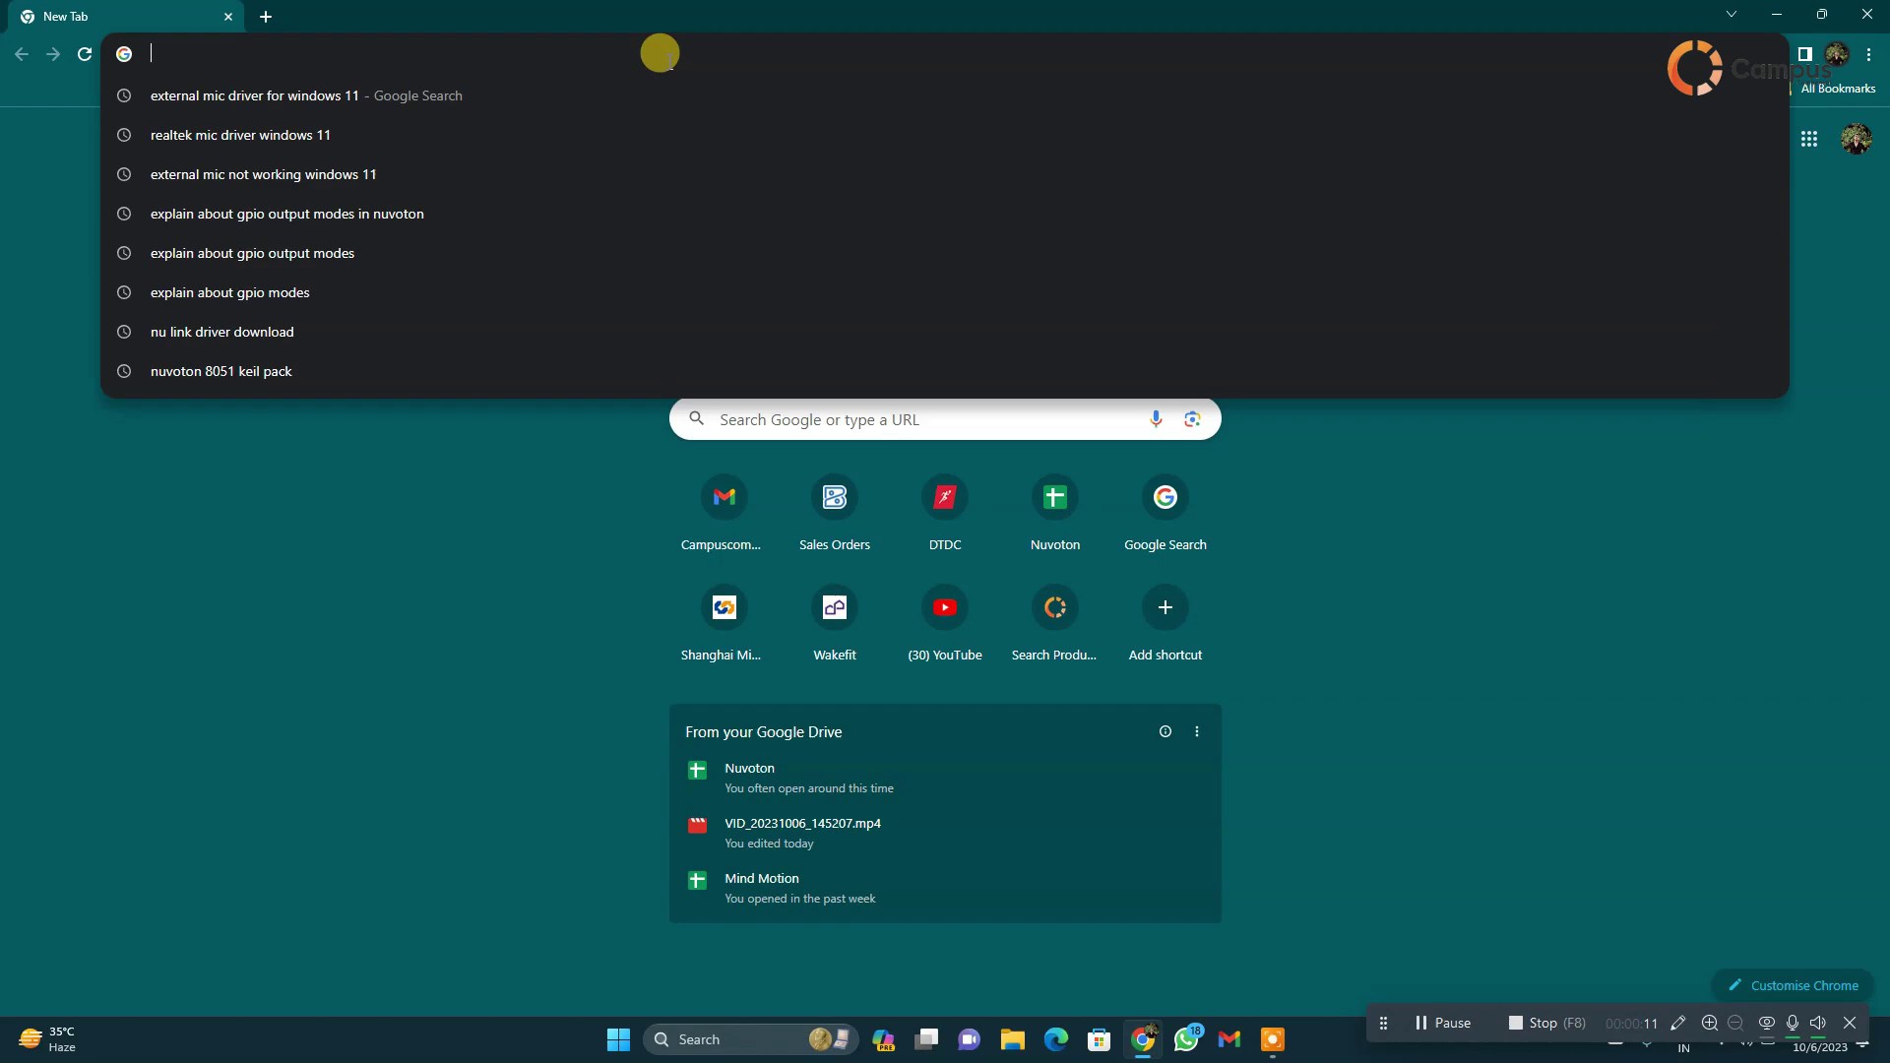
{"action": "type", "text": "keil dow"}
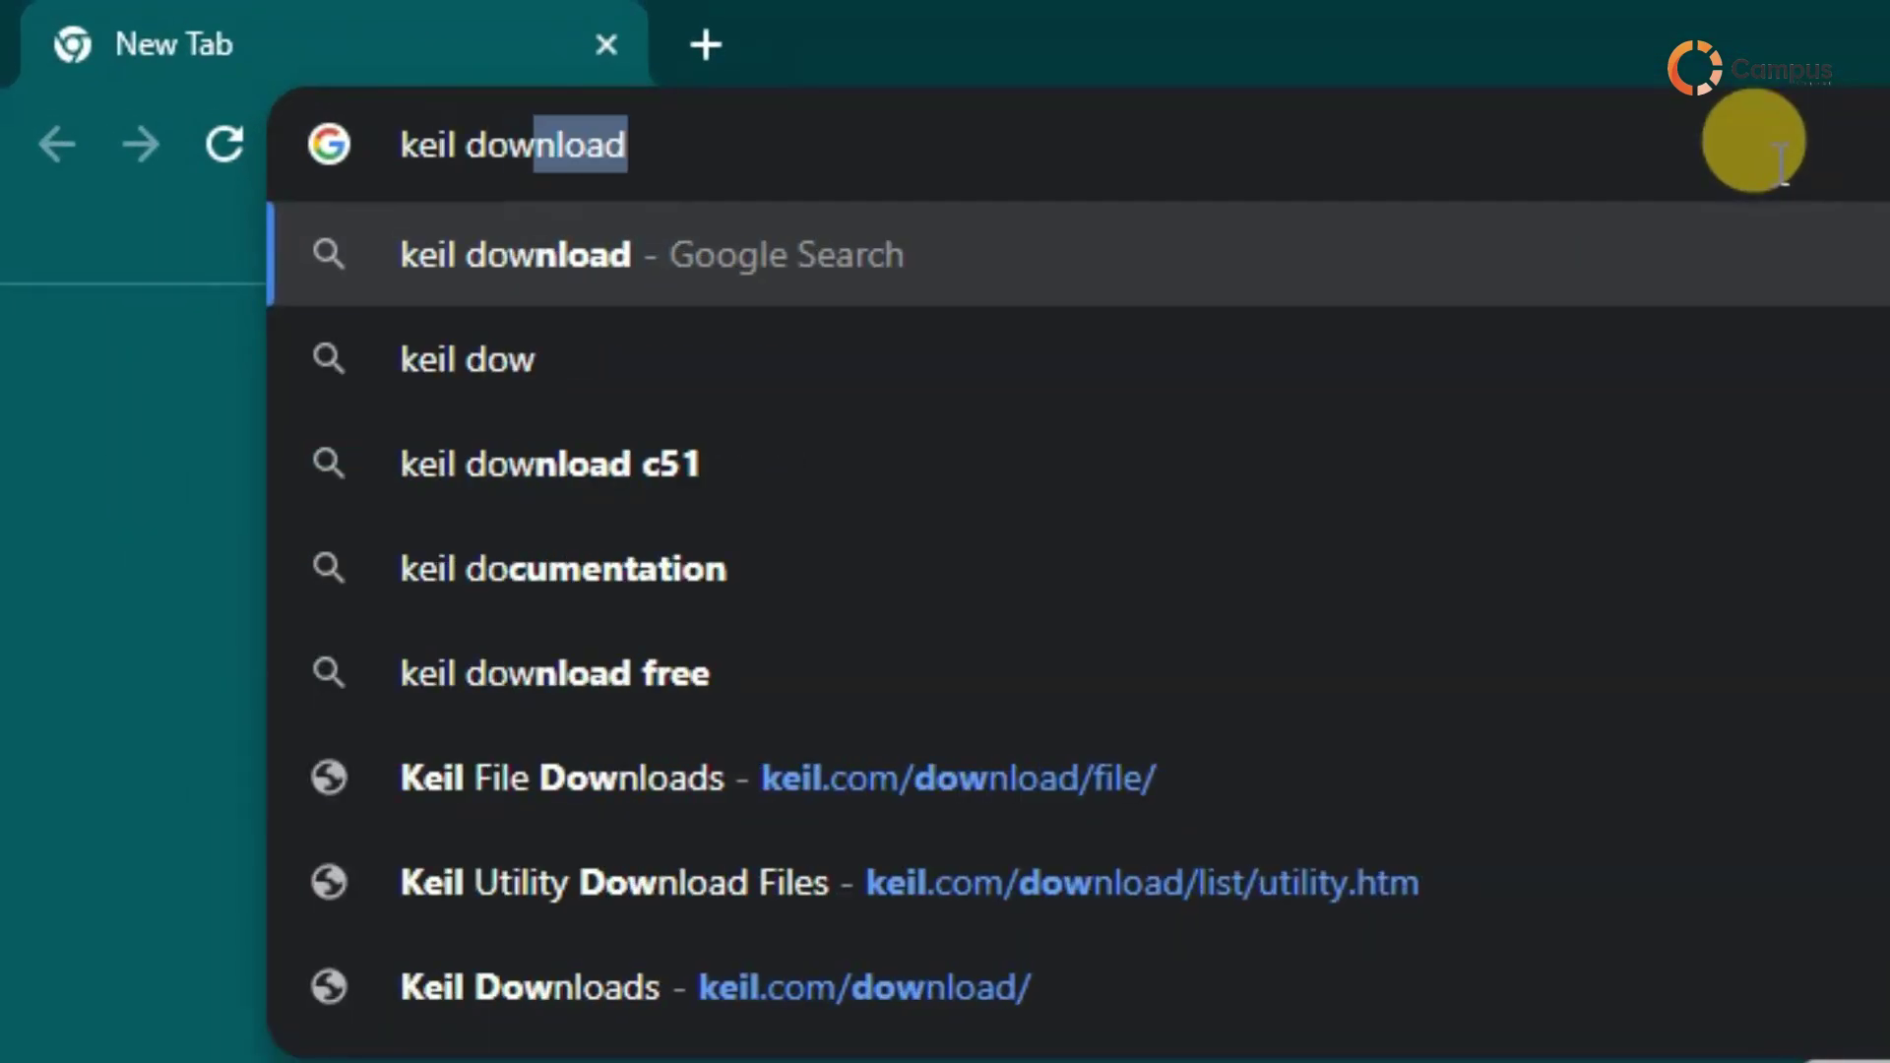
{"action": "key", "text": "Return"}
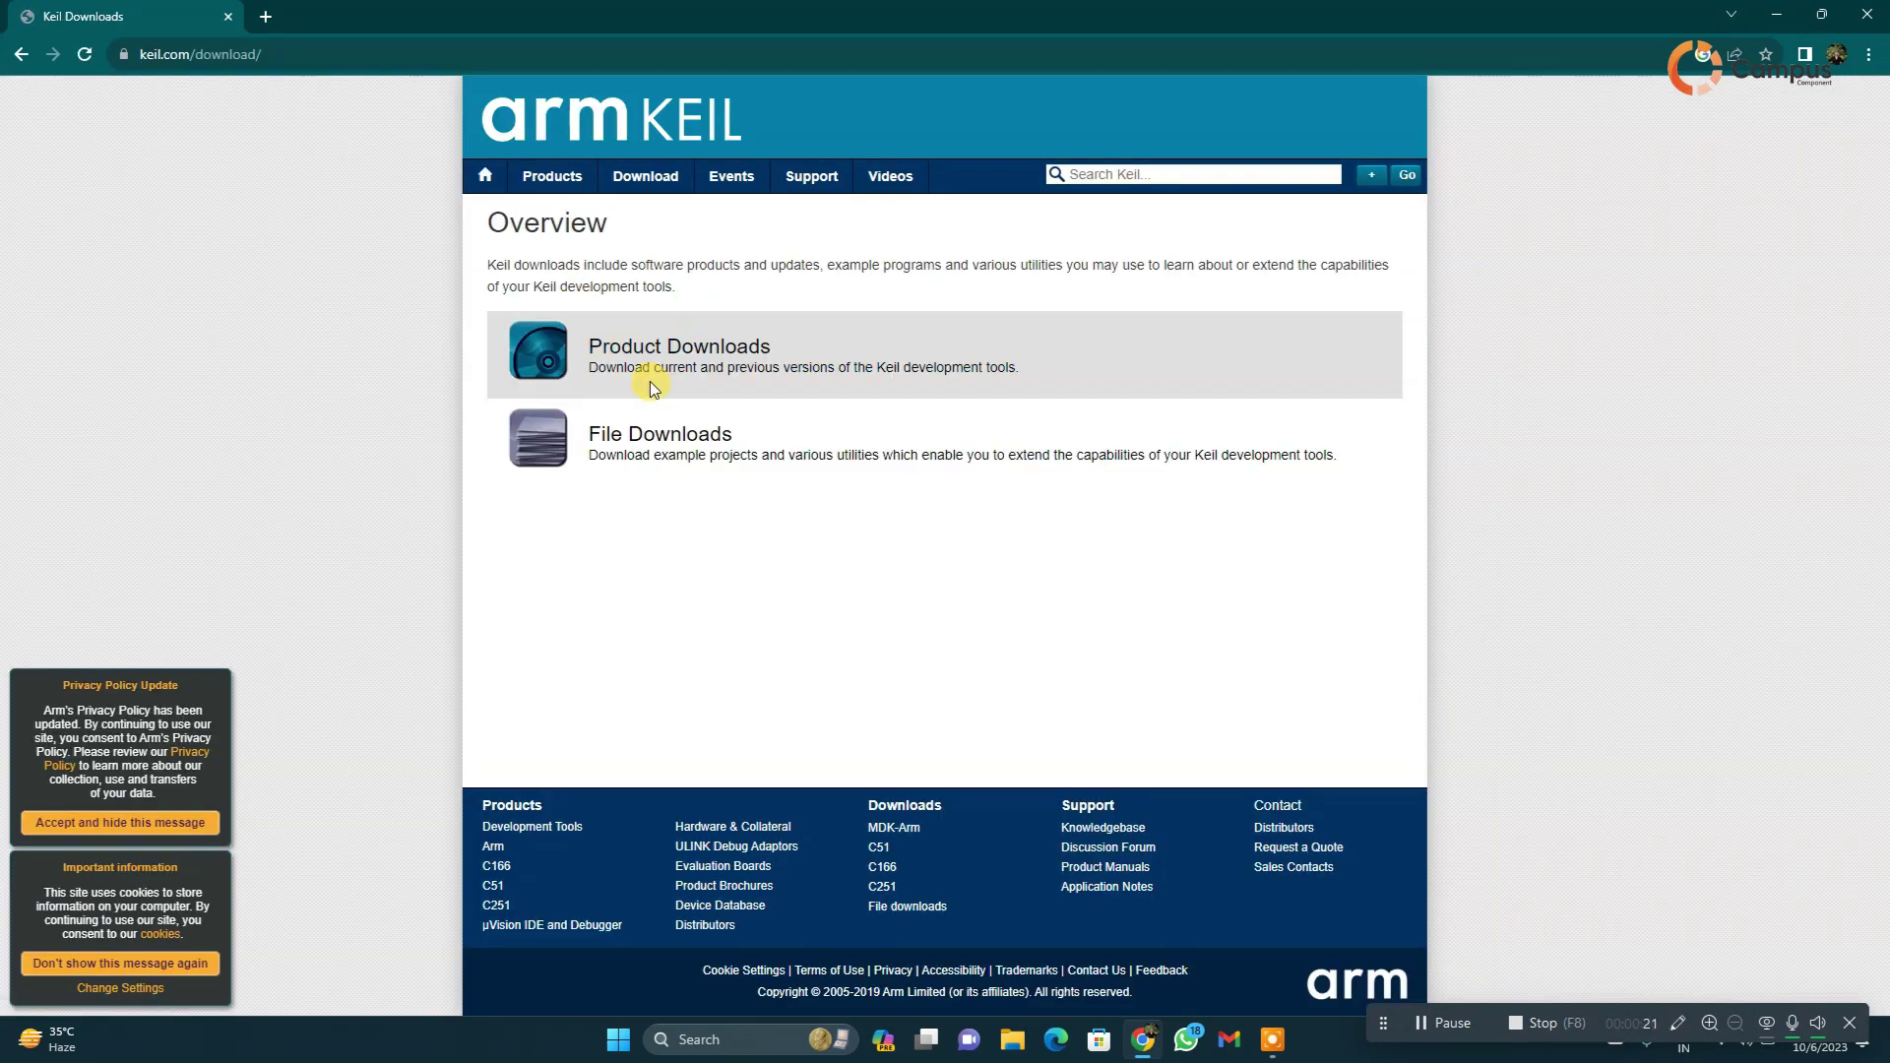
{"action": "left_click", "coordinate": [704, 355]}
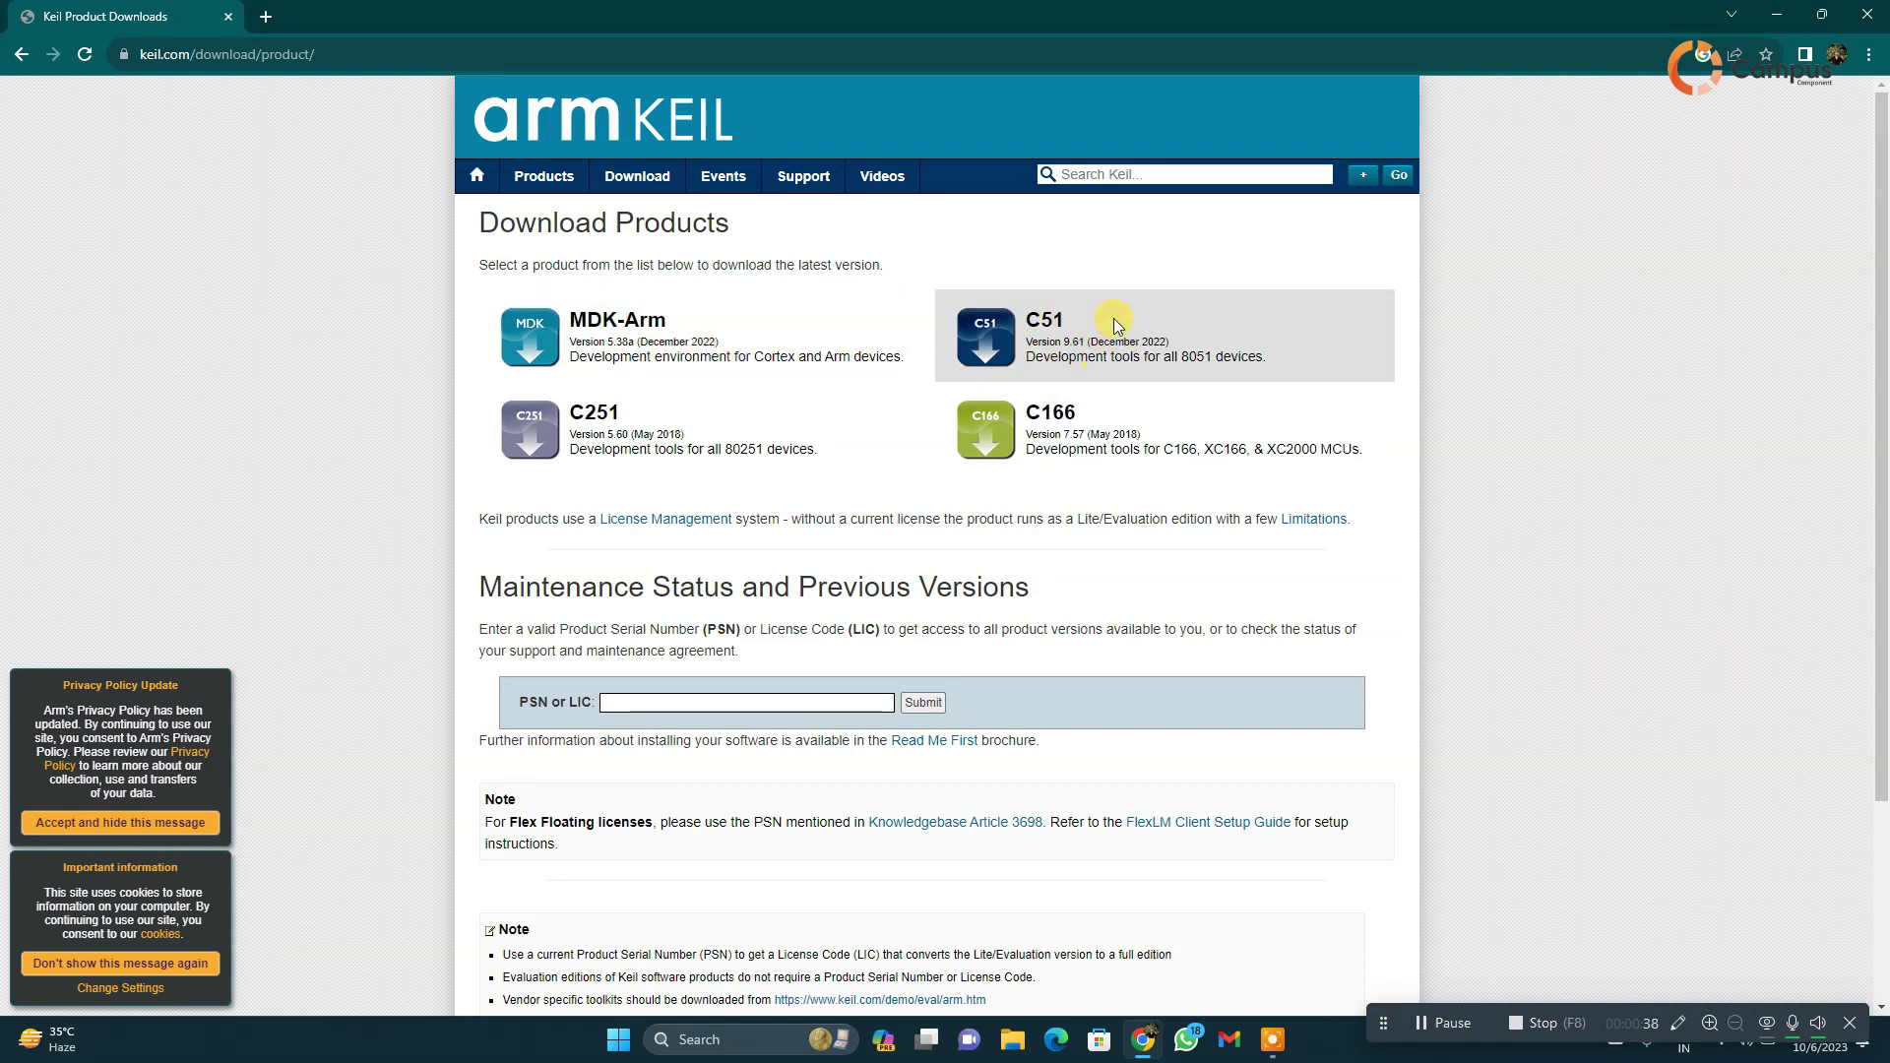
Step: View the MDK-Arm download form, return to the downloads list, and hide Chrome
{"action": "left_click", "coordinate": [731, 369]}
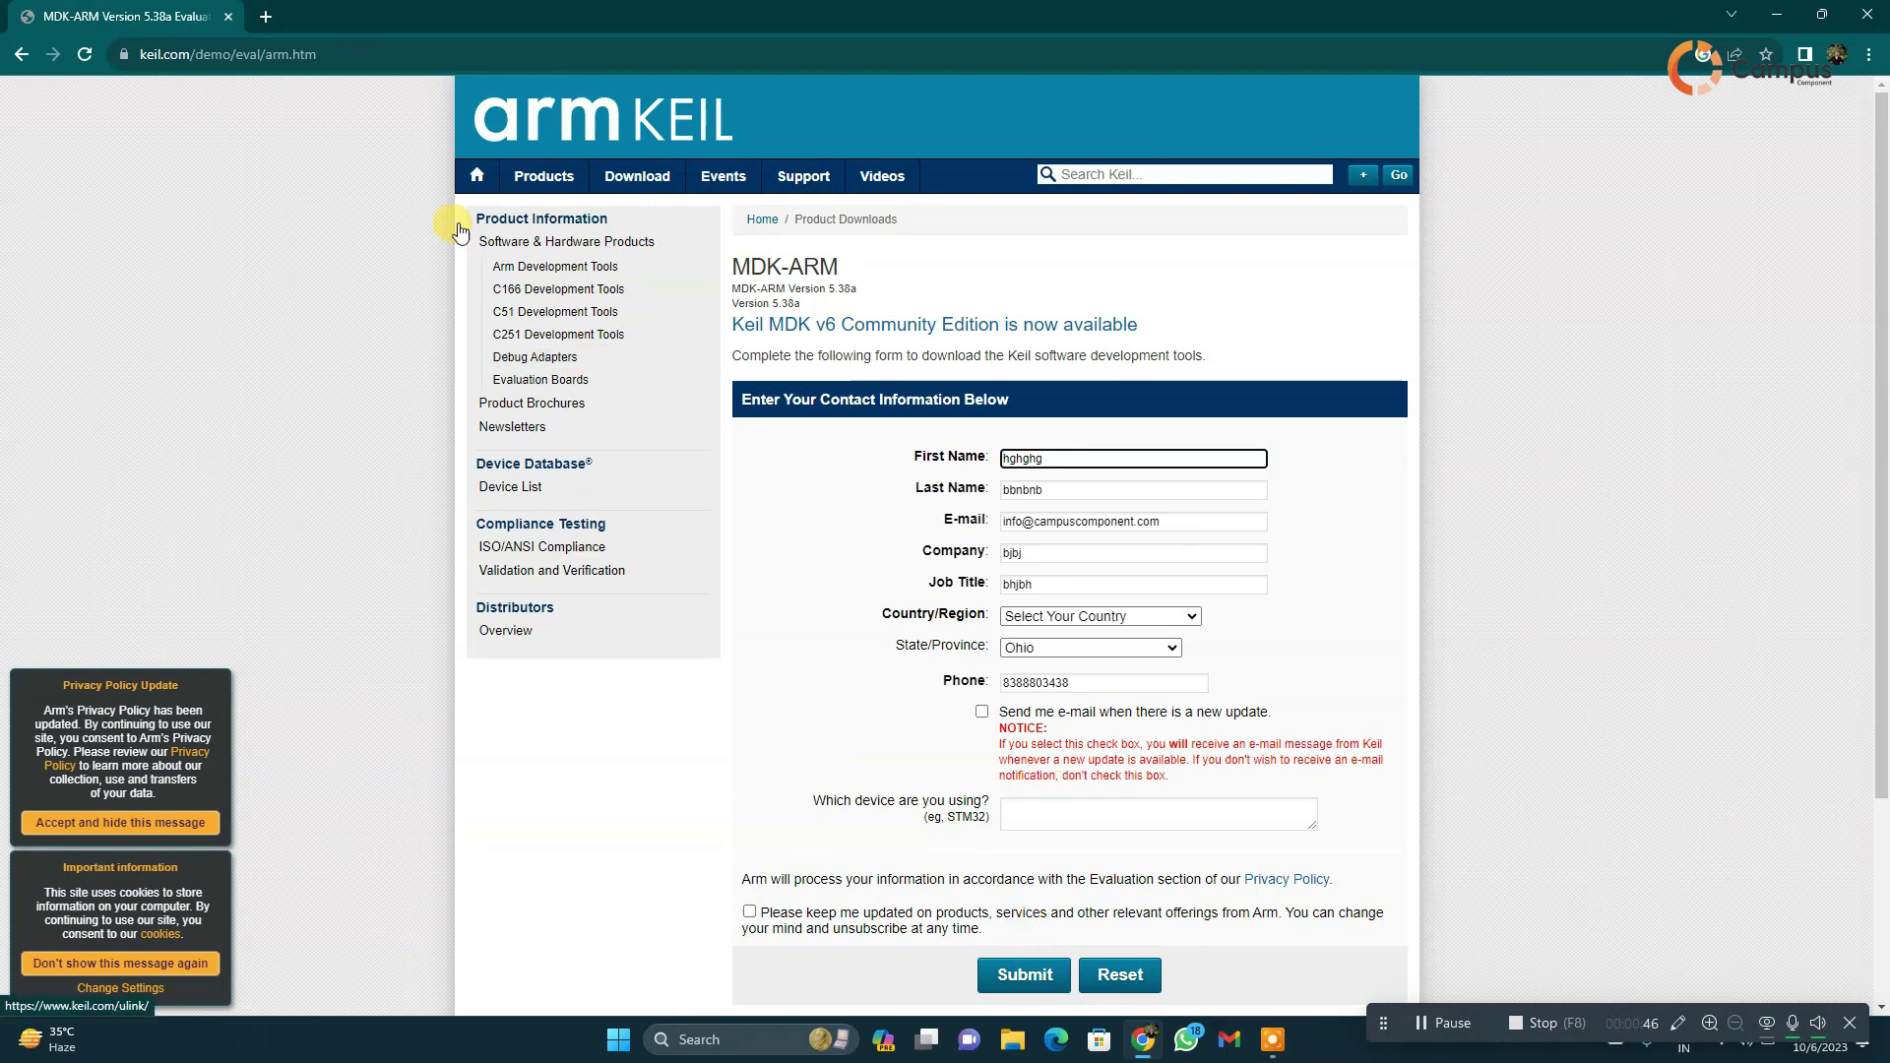
{"action": "left_click", "coordinate": [22, 55]}
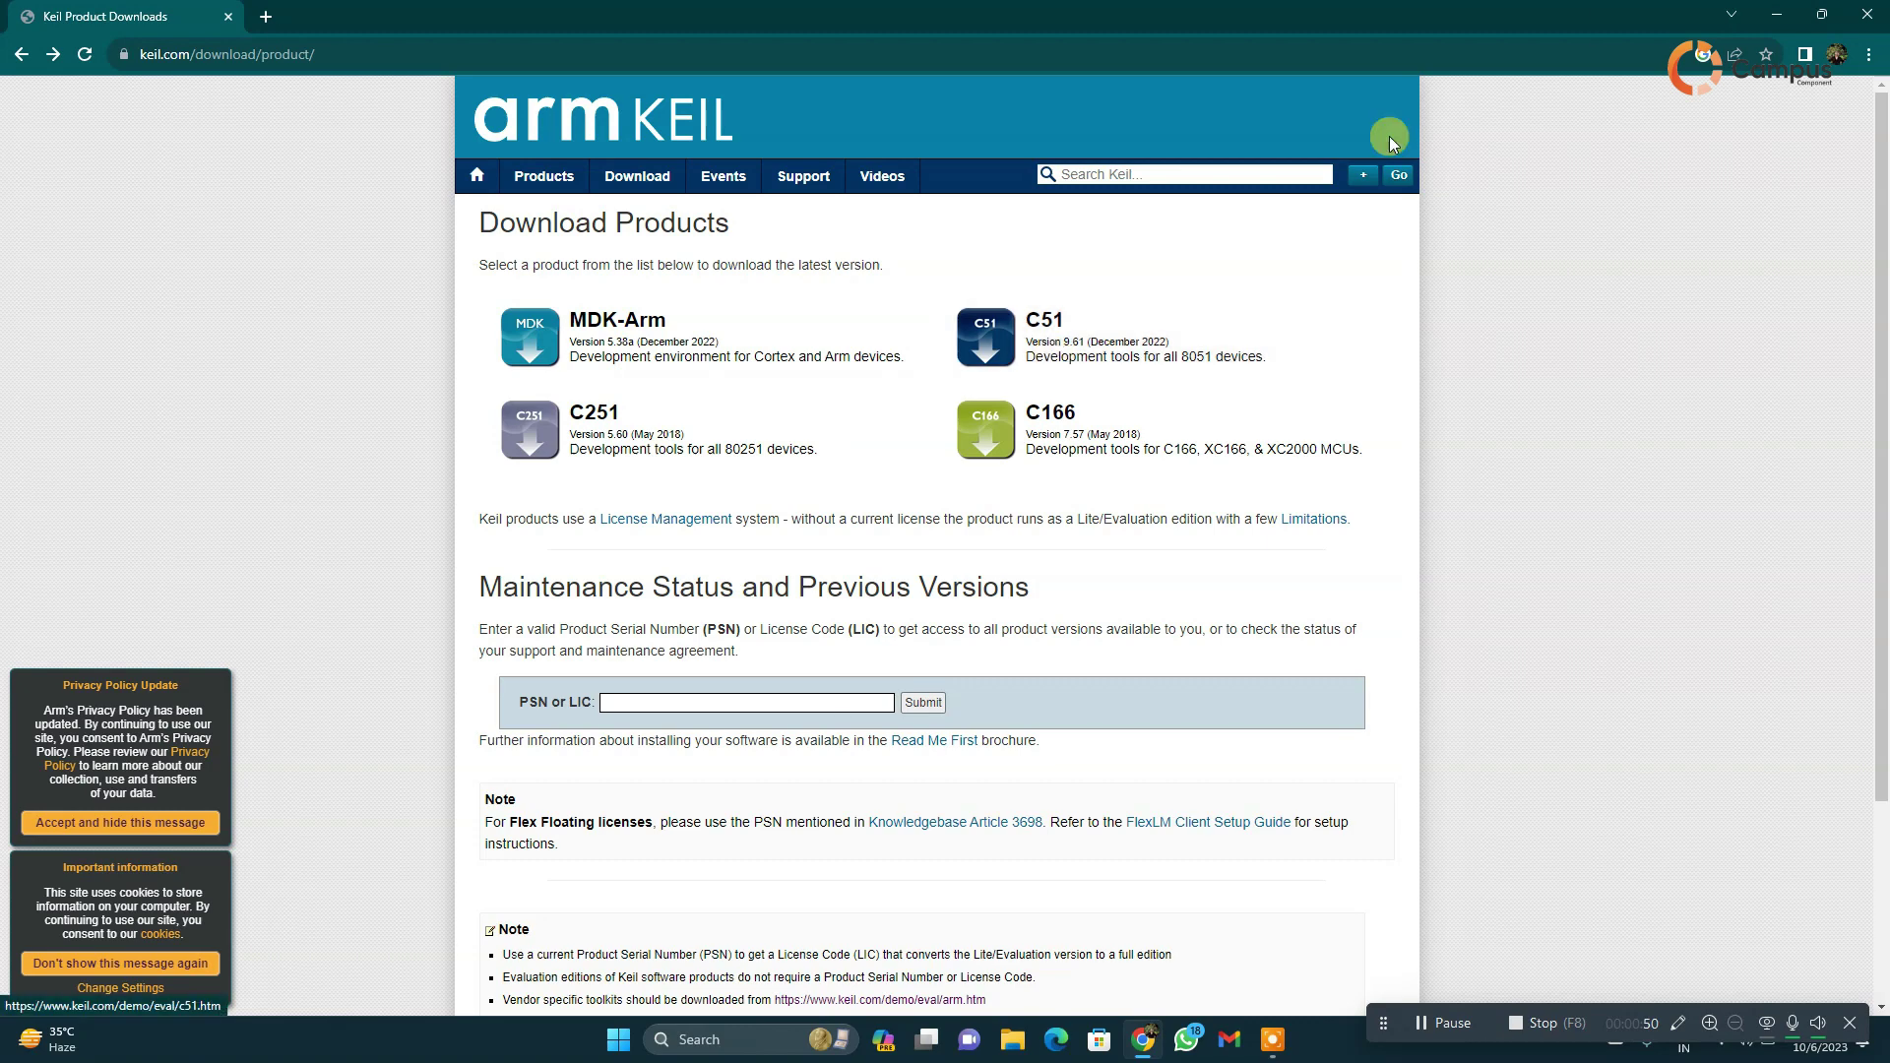
{"action": "left_click", "coordinate": [1774, 14]}
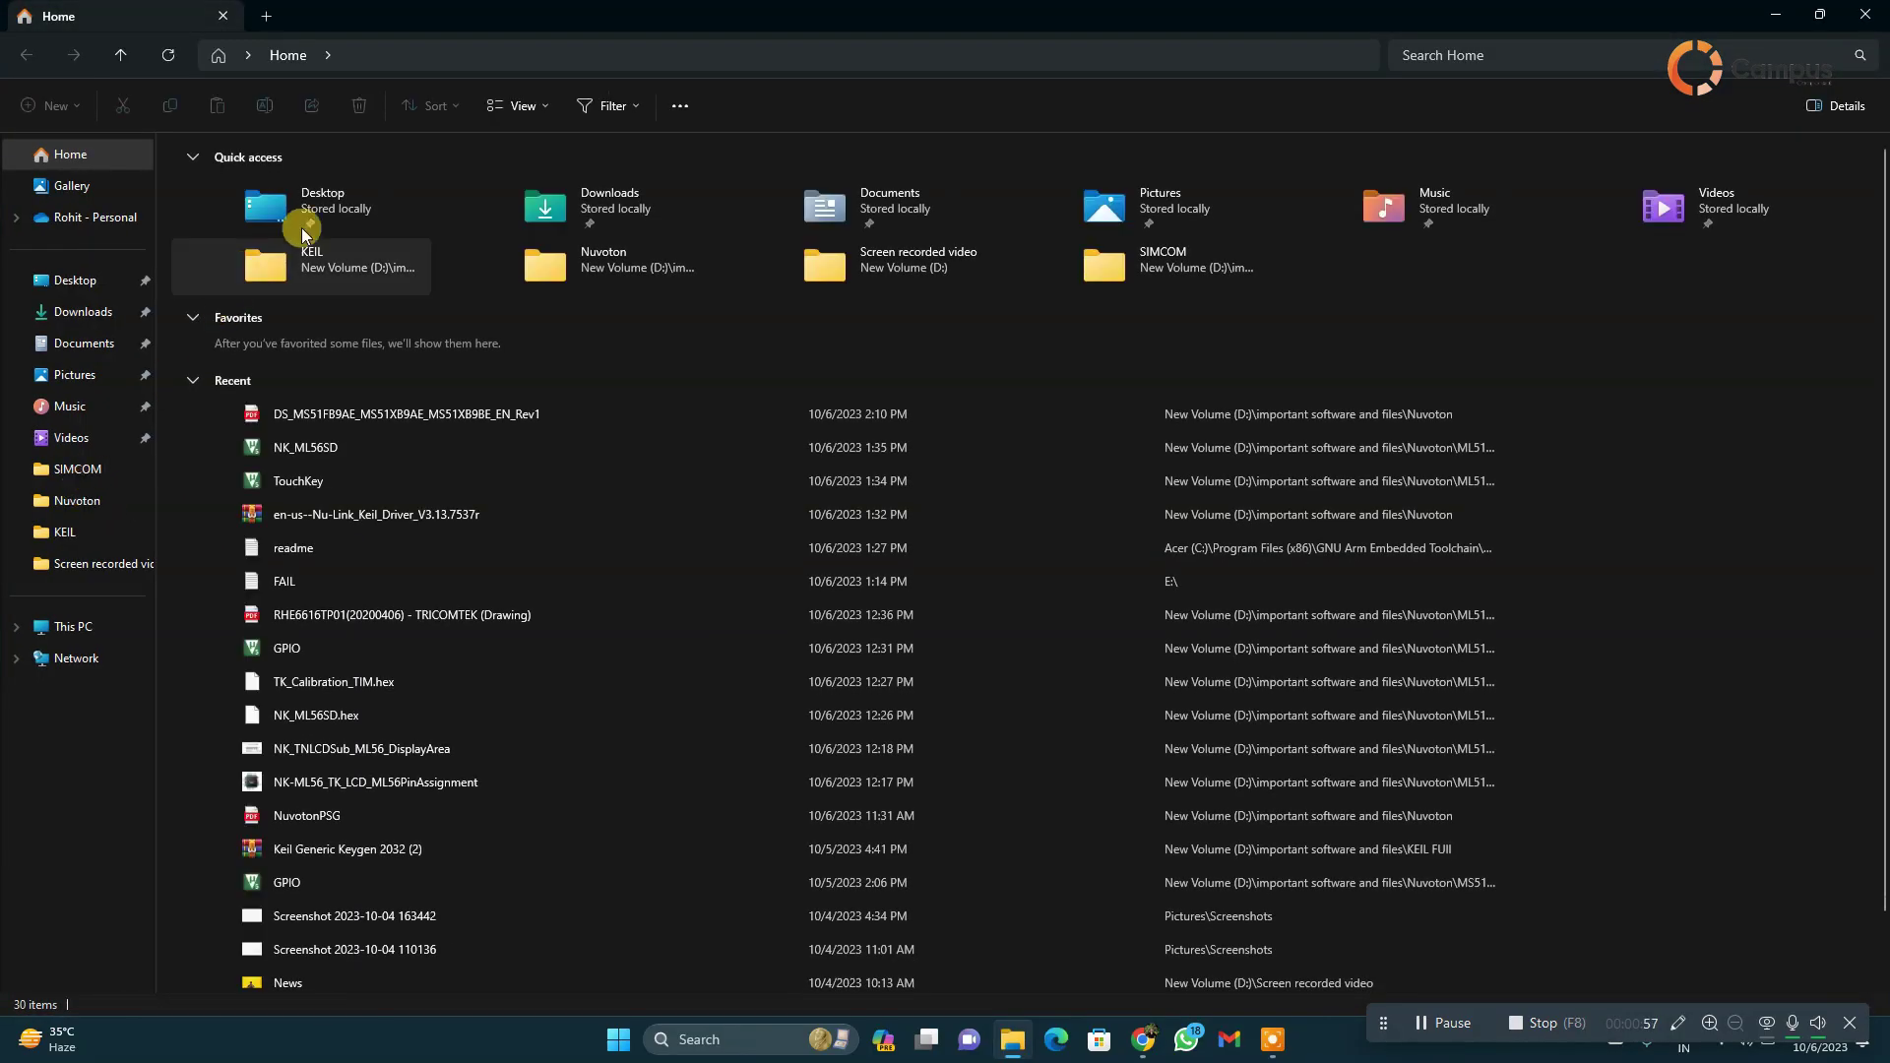
Step: Launch the MDK538a installer from D:\important software and files\KEIL FUII, then cancel it
{"action": "left_click", "coordinate": [77, 632]}
{"action": "double_click", "coordinate": [354, 206]}
{"action": "double_click", "coordinate": [340, 268]}
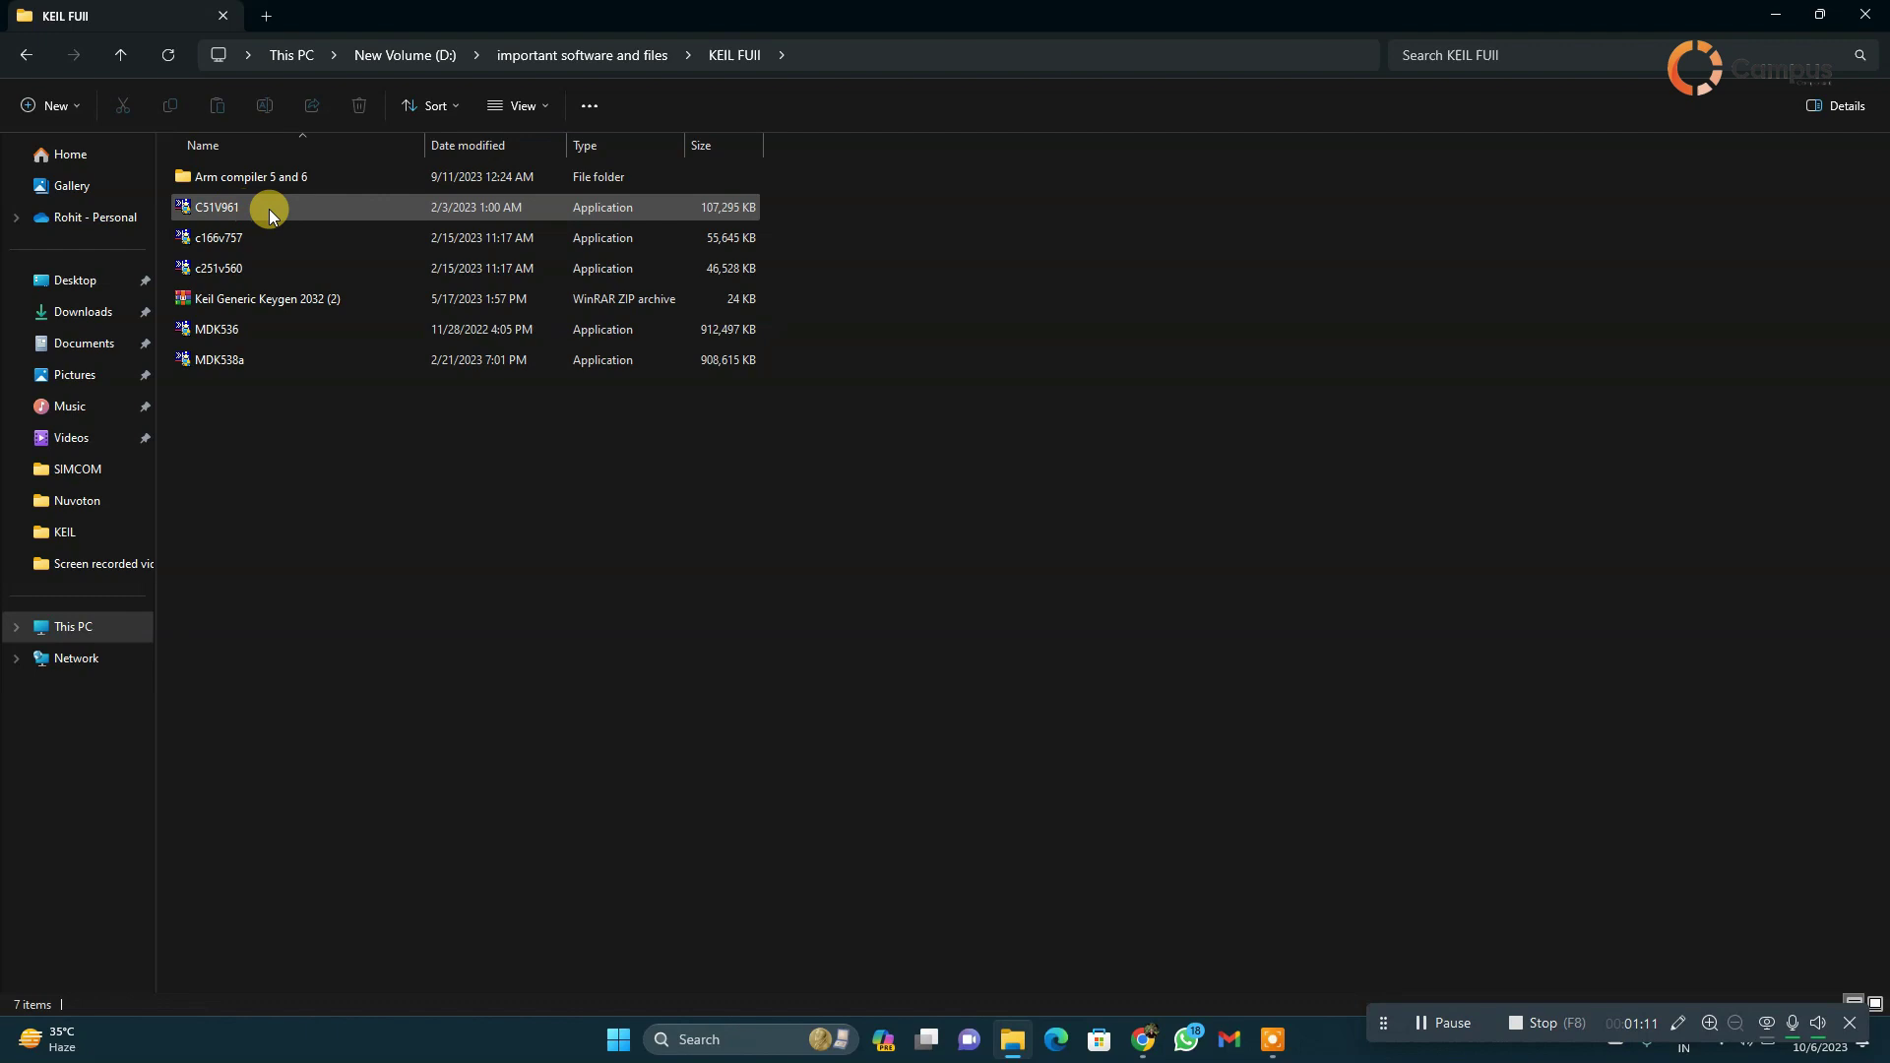
{"action": "left_click", "coordinate": [237, 366]}
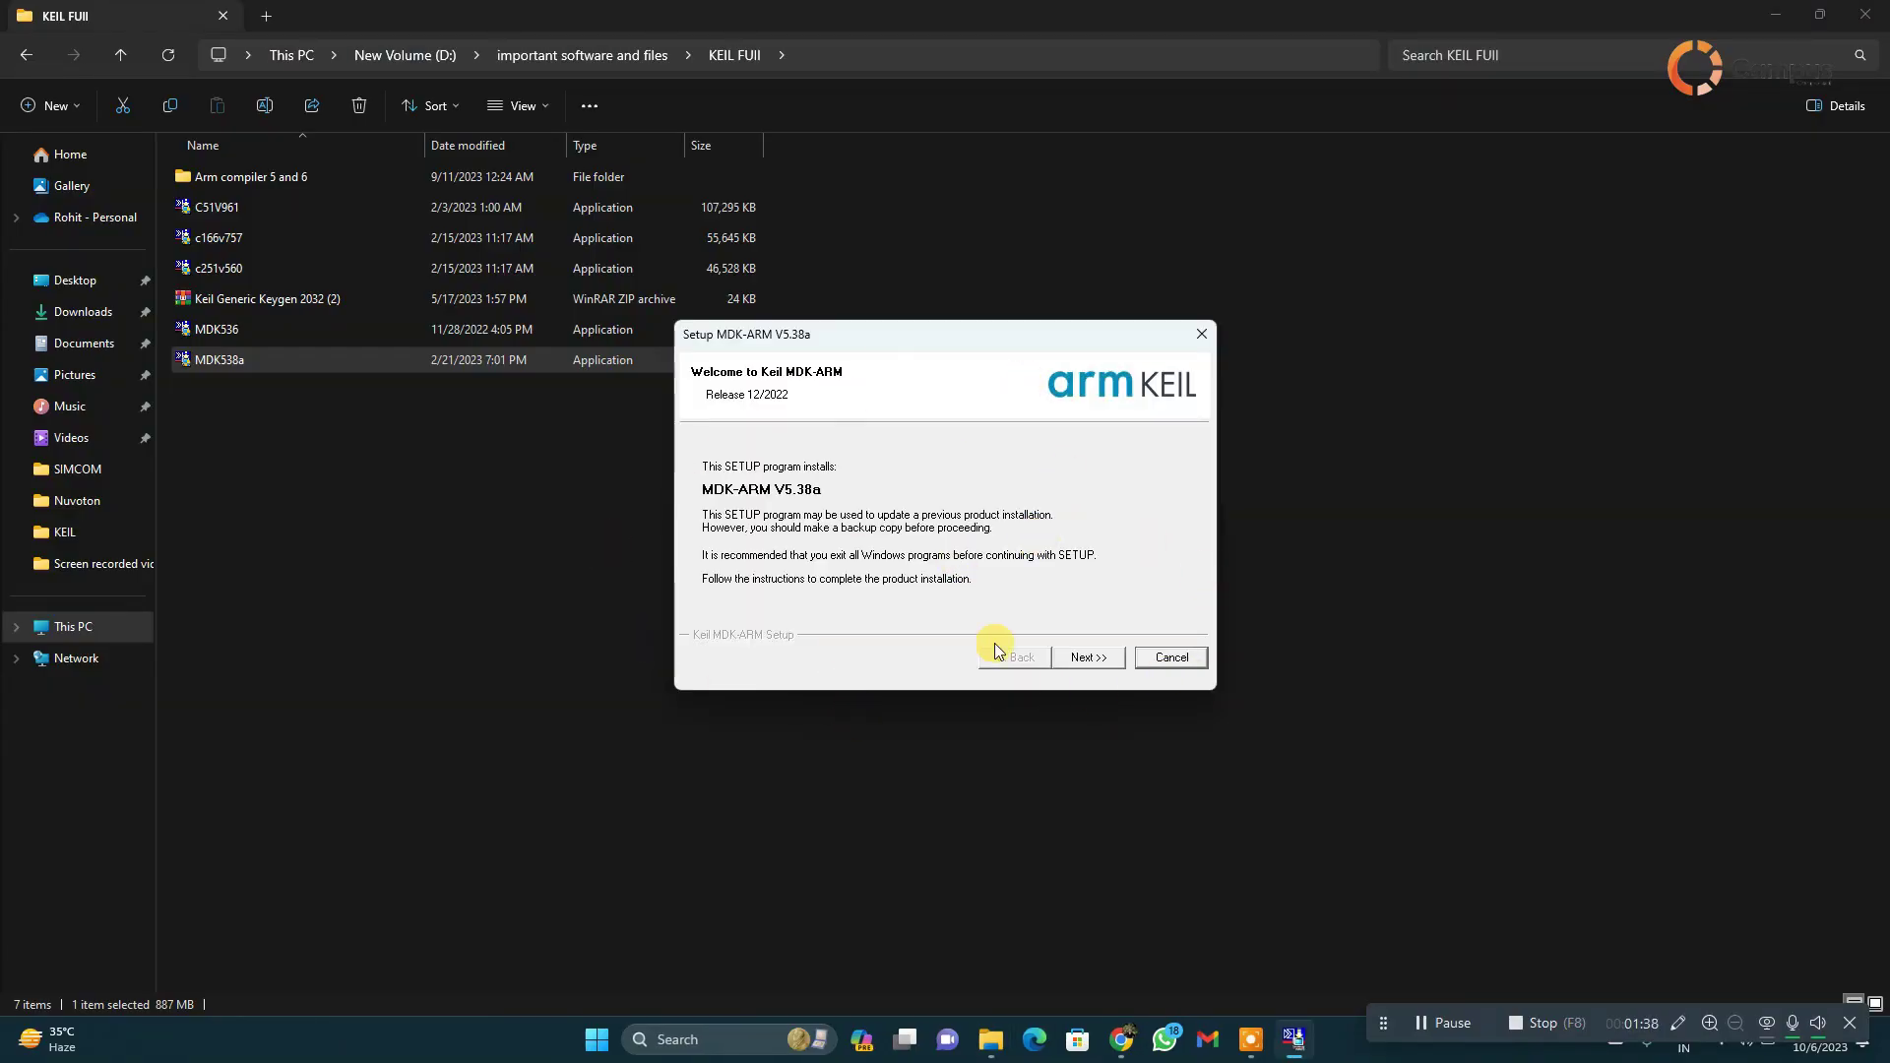
{"action": "left_click", "coordinate": [1172, 657]}
{"action": "key", "text": "Return"}
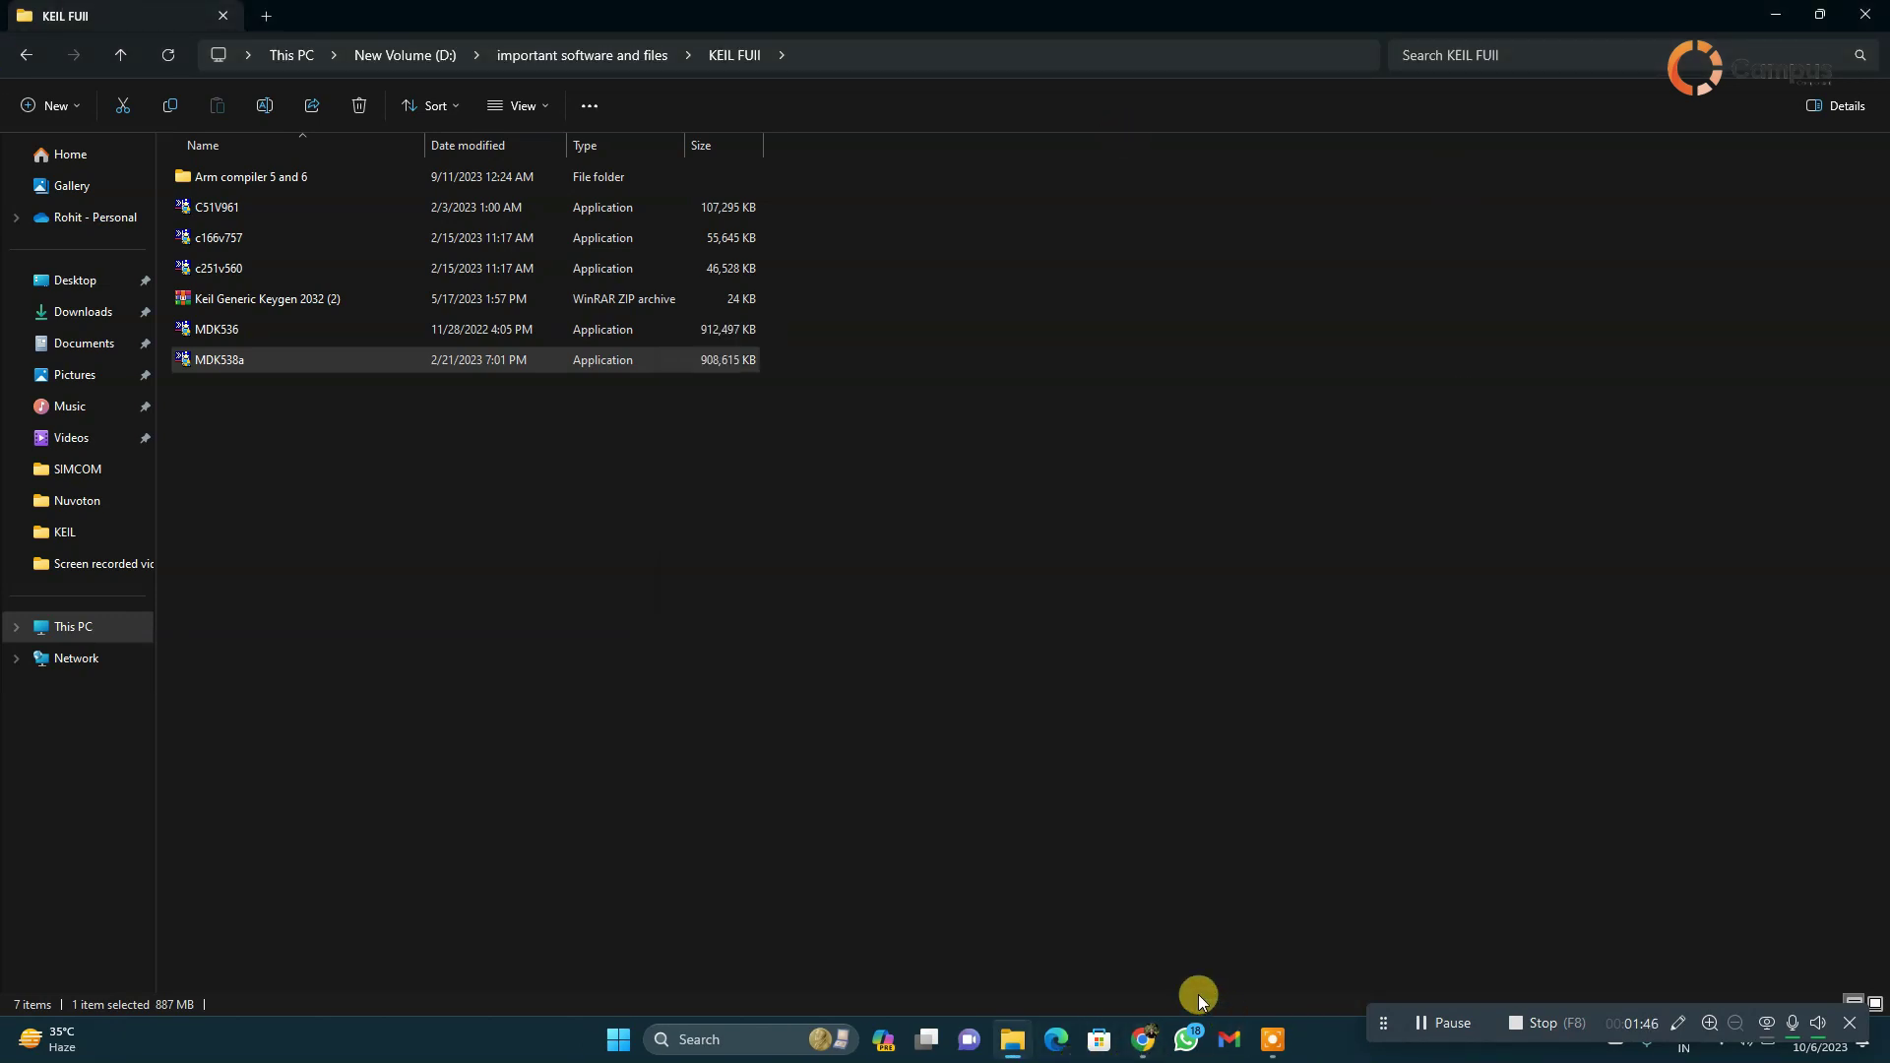
Step: Search 'nu link driver download' in a new tab and open Nuvoton's IDE & Nu-Link Driver page
{"action": "left_click", "coordinate": [1143, 1038]}
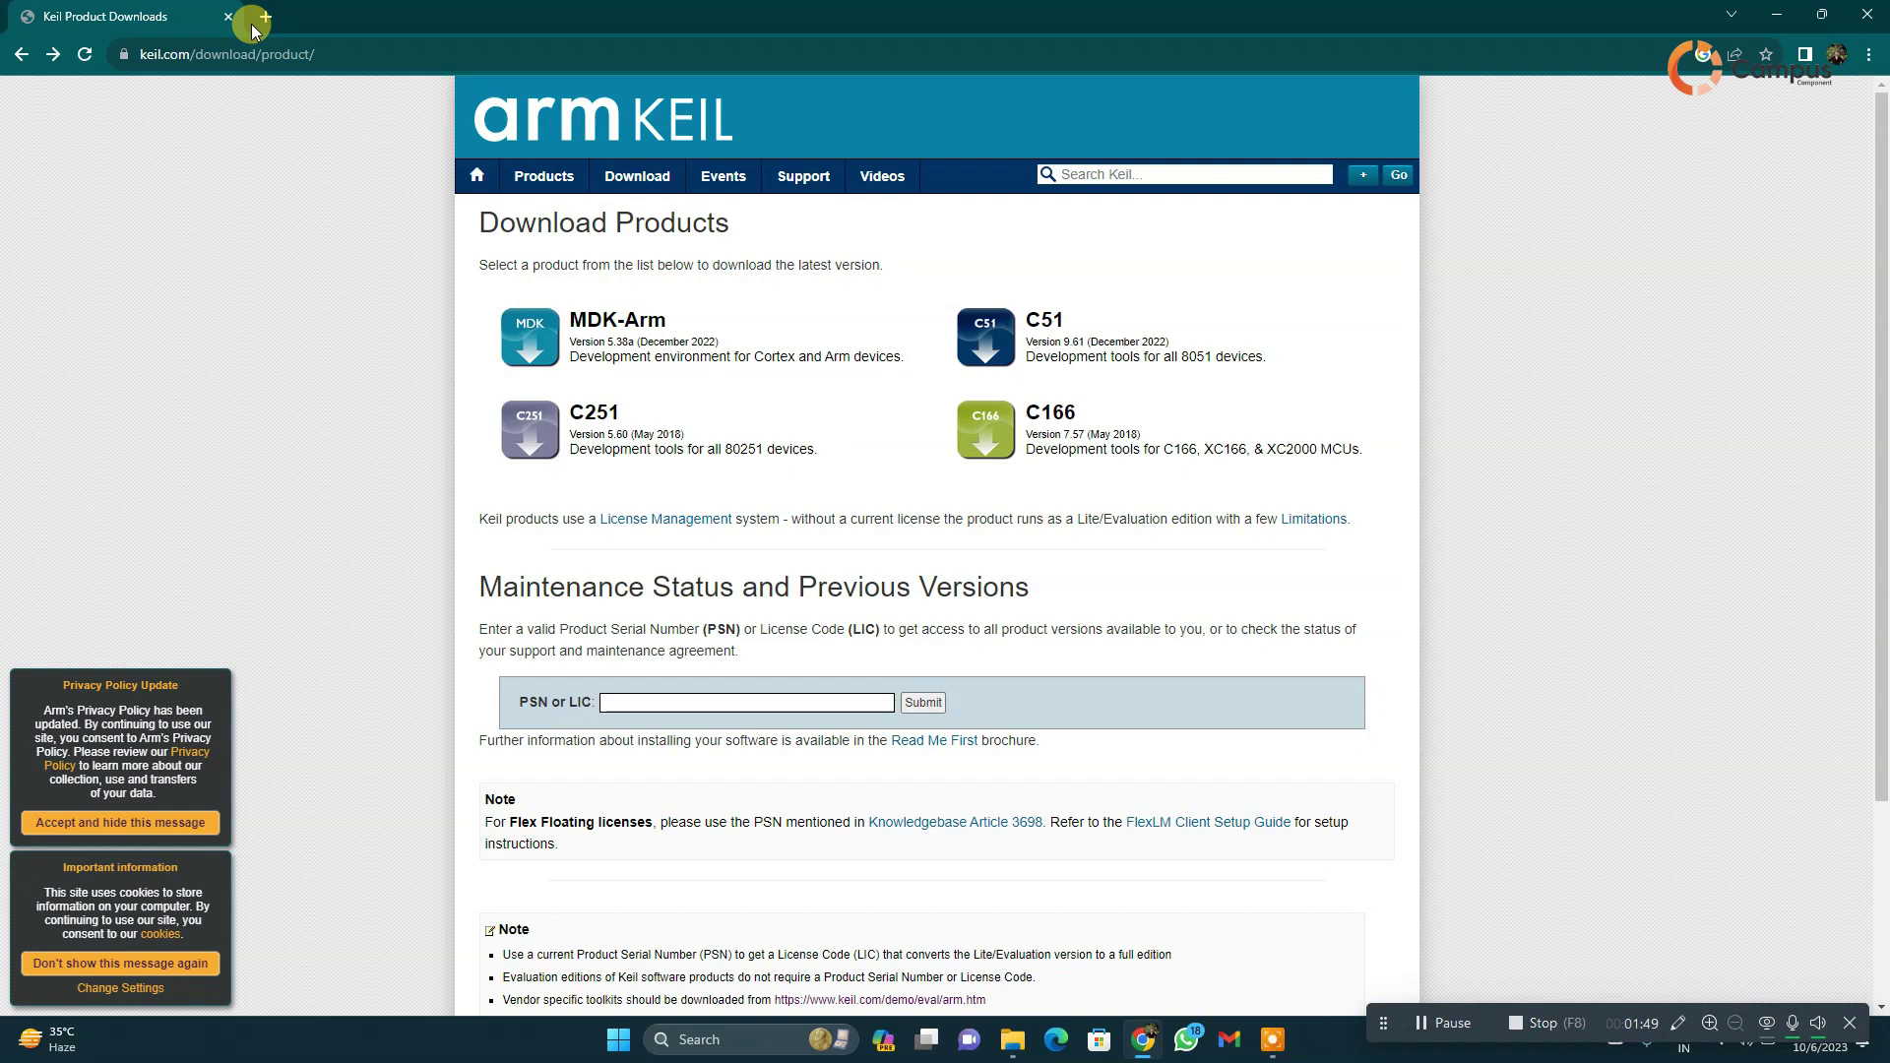
{"action": "left_click", "coordinate": [264, 22]}
{"action": "left_click", "coordinate": [269, 52]}
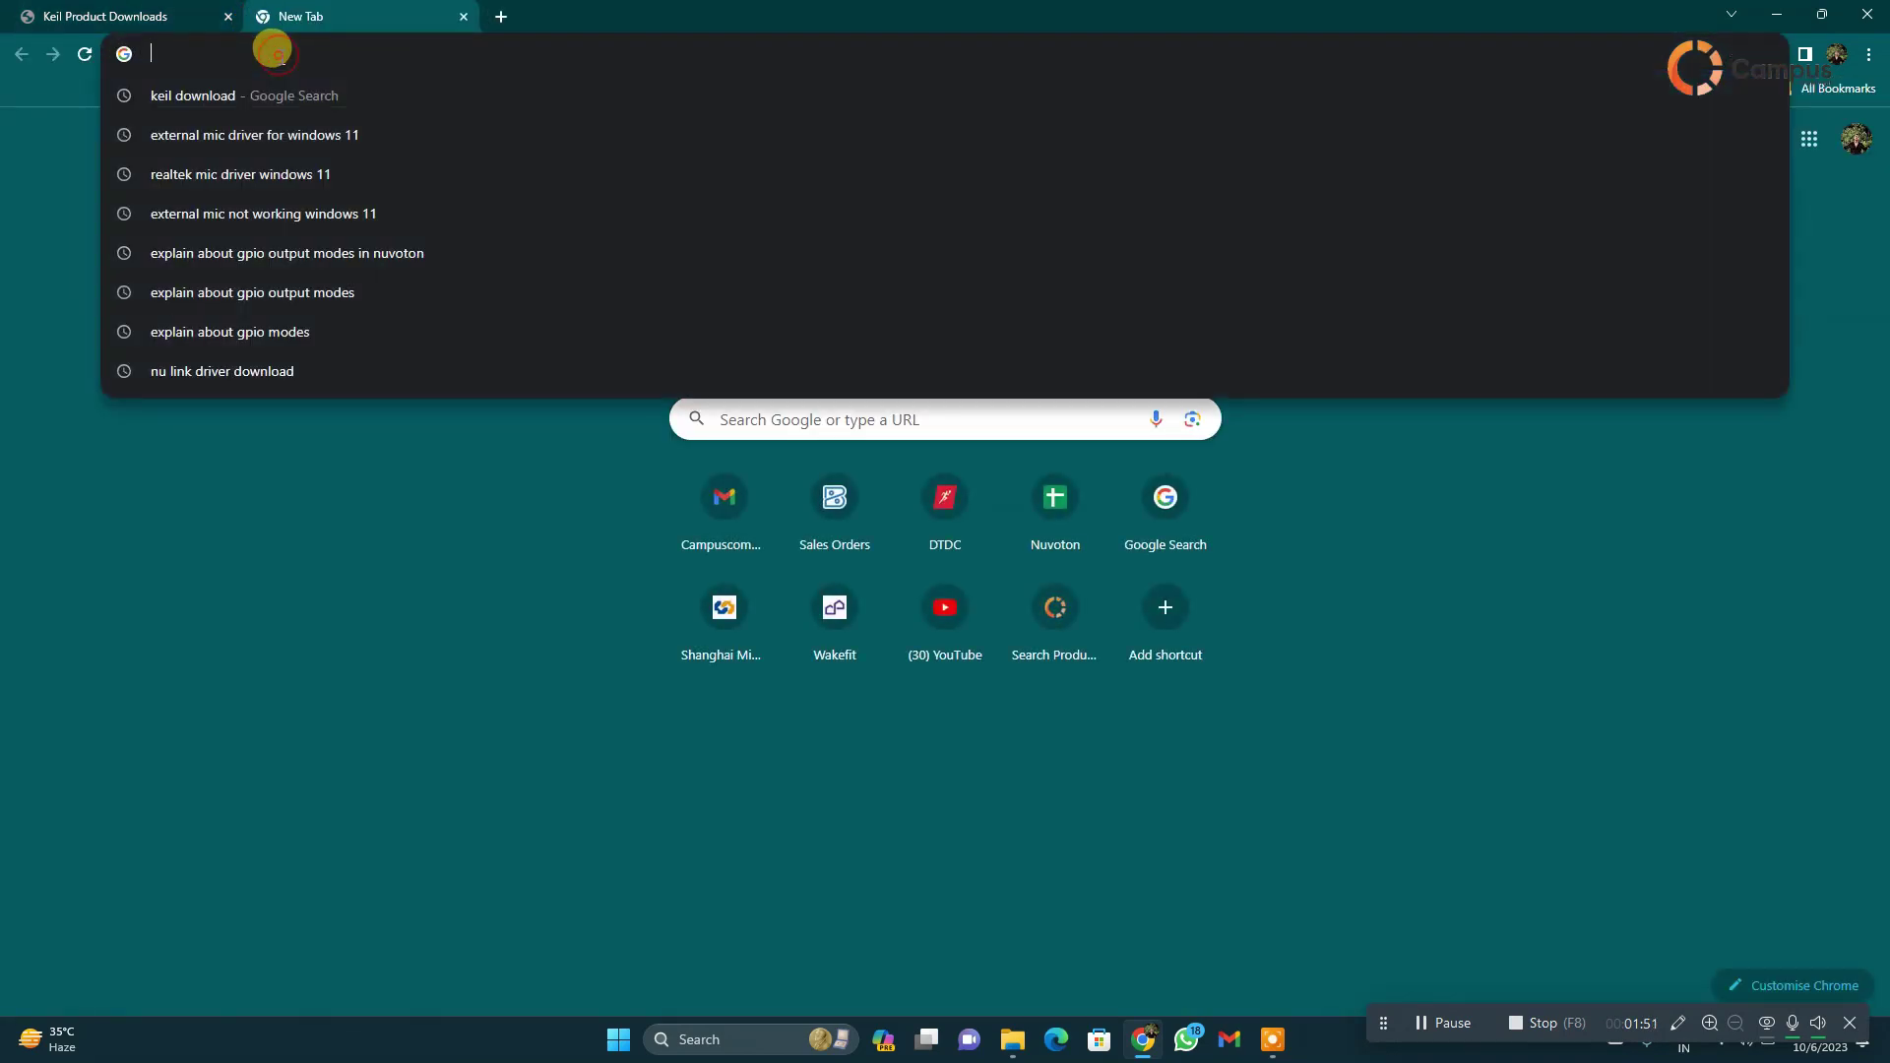
{"action": "type", "text": "nu l"}
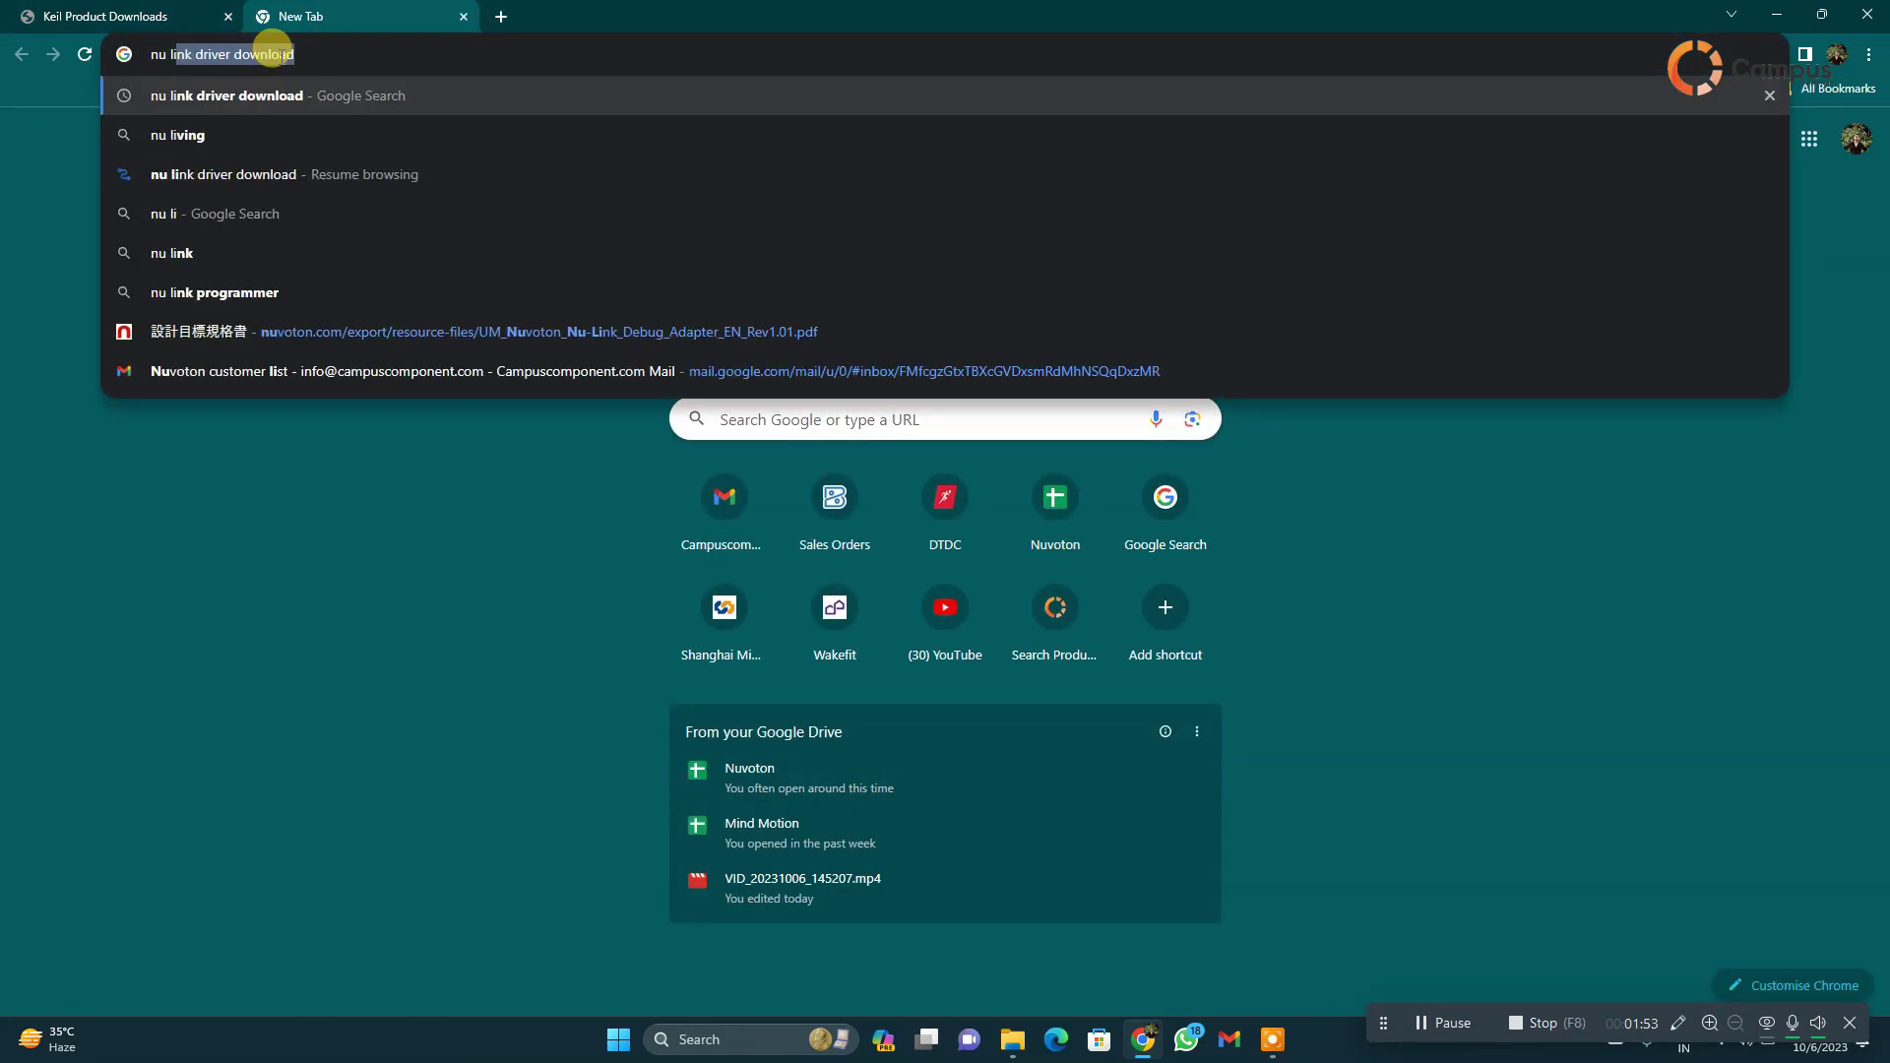
{"action": "type", "text": "ink driver"}
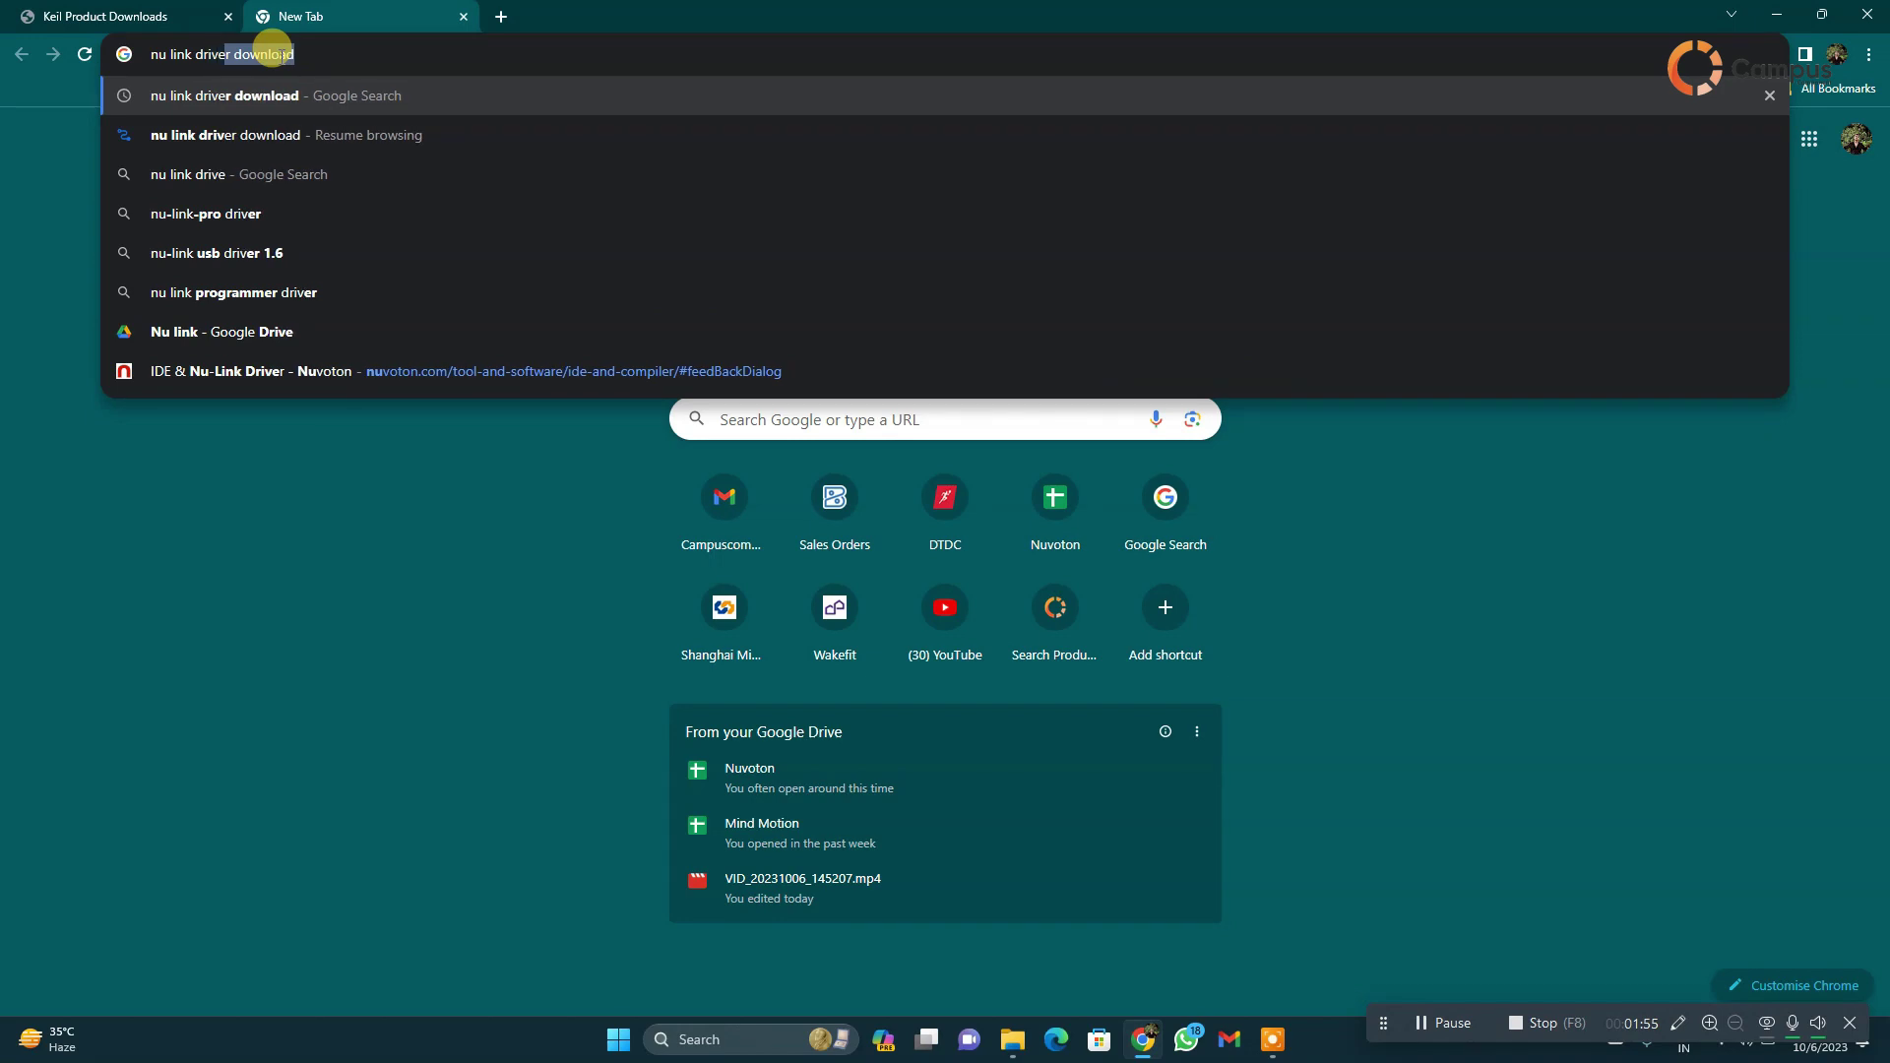
{"action": "key", "text": "Return"}
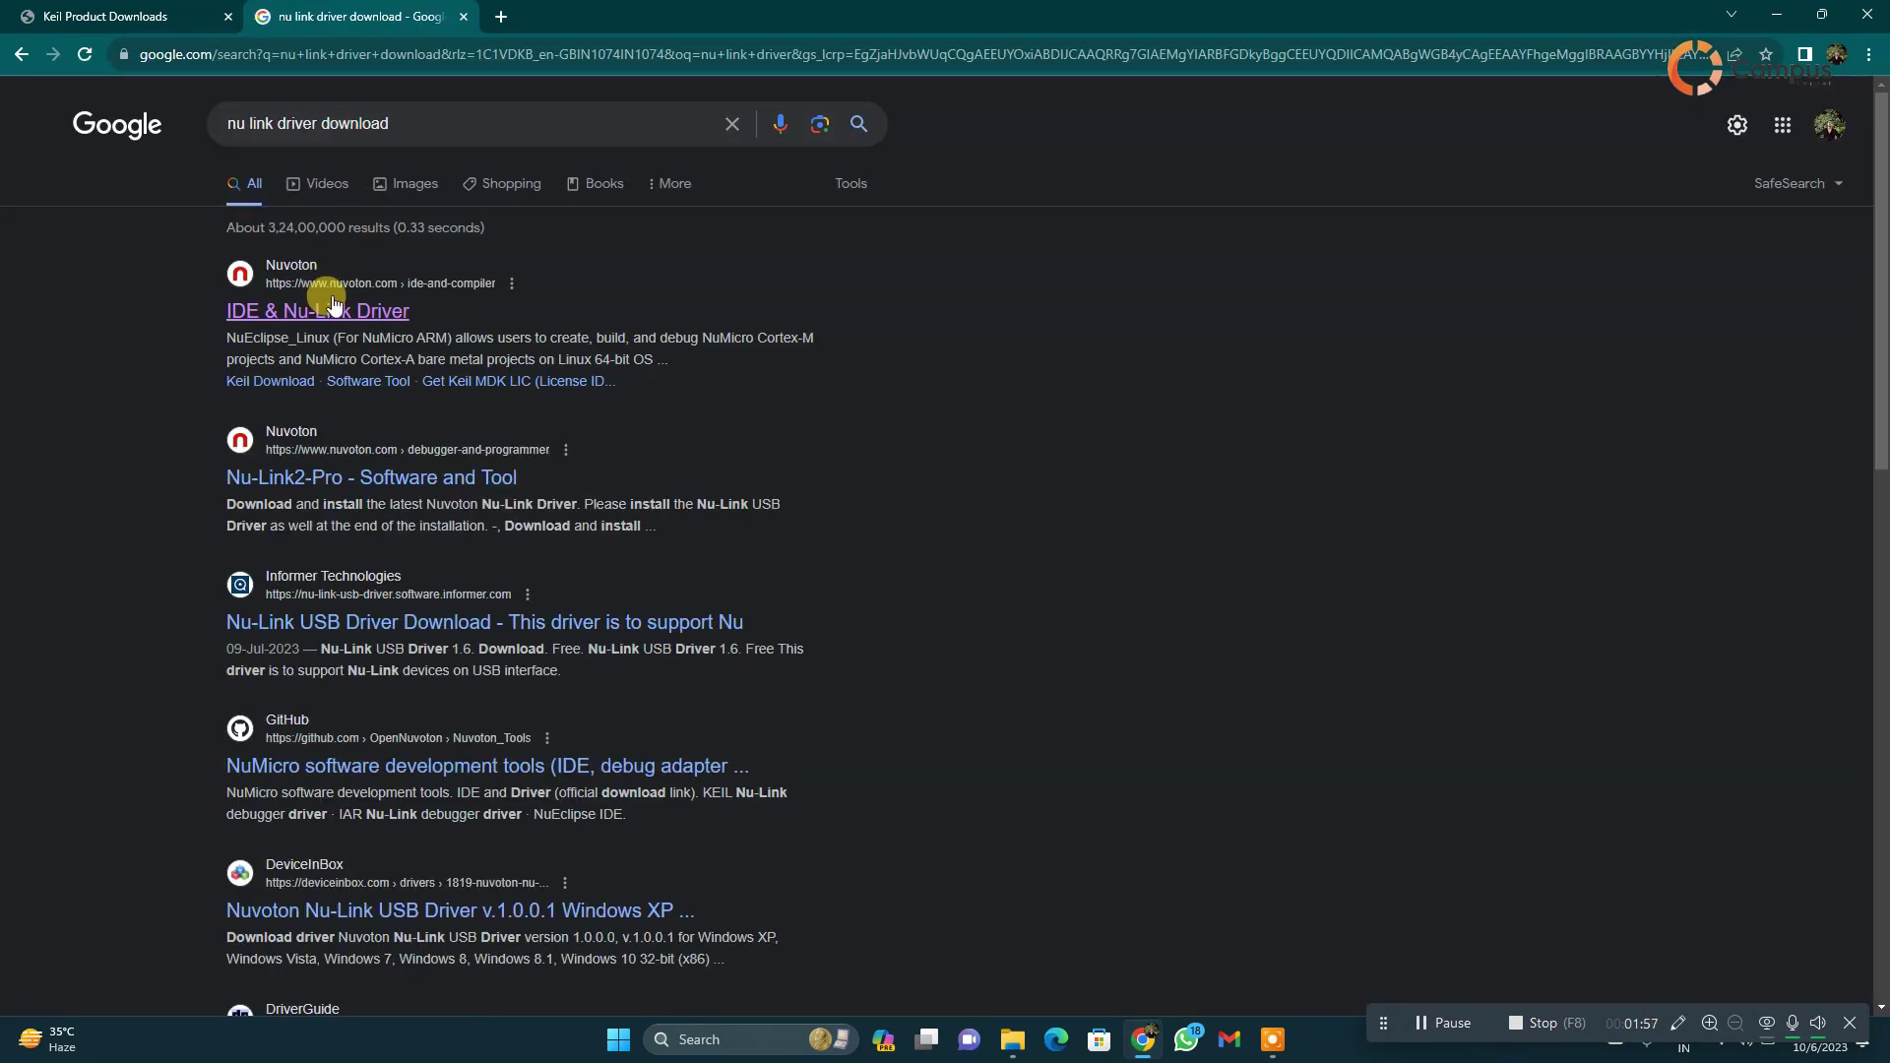
{"action": "left_click", "coordinate": [335, 312]}
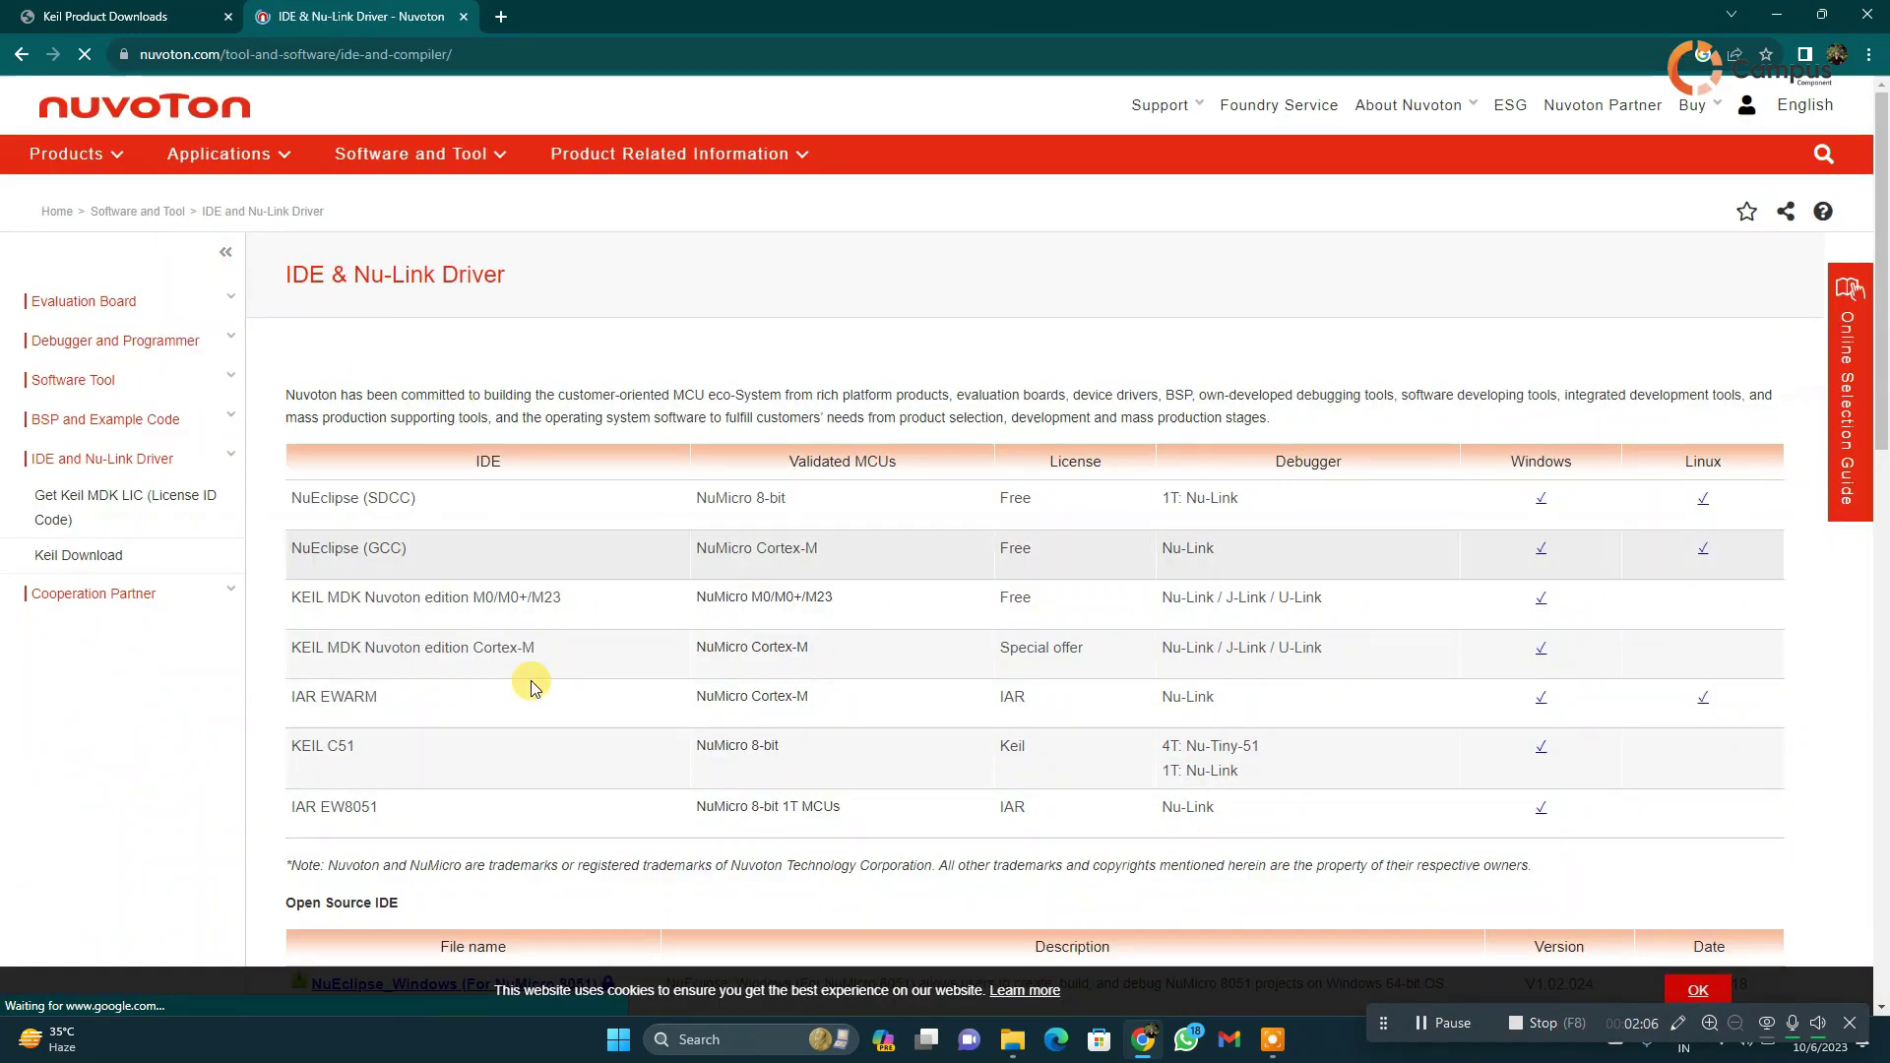
{"action": "scroll", "coordinate": [443, 664], "scroll_direction": "down", "scroll_amount": 5}
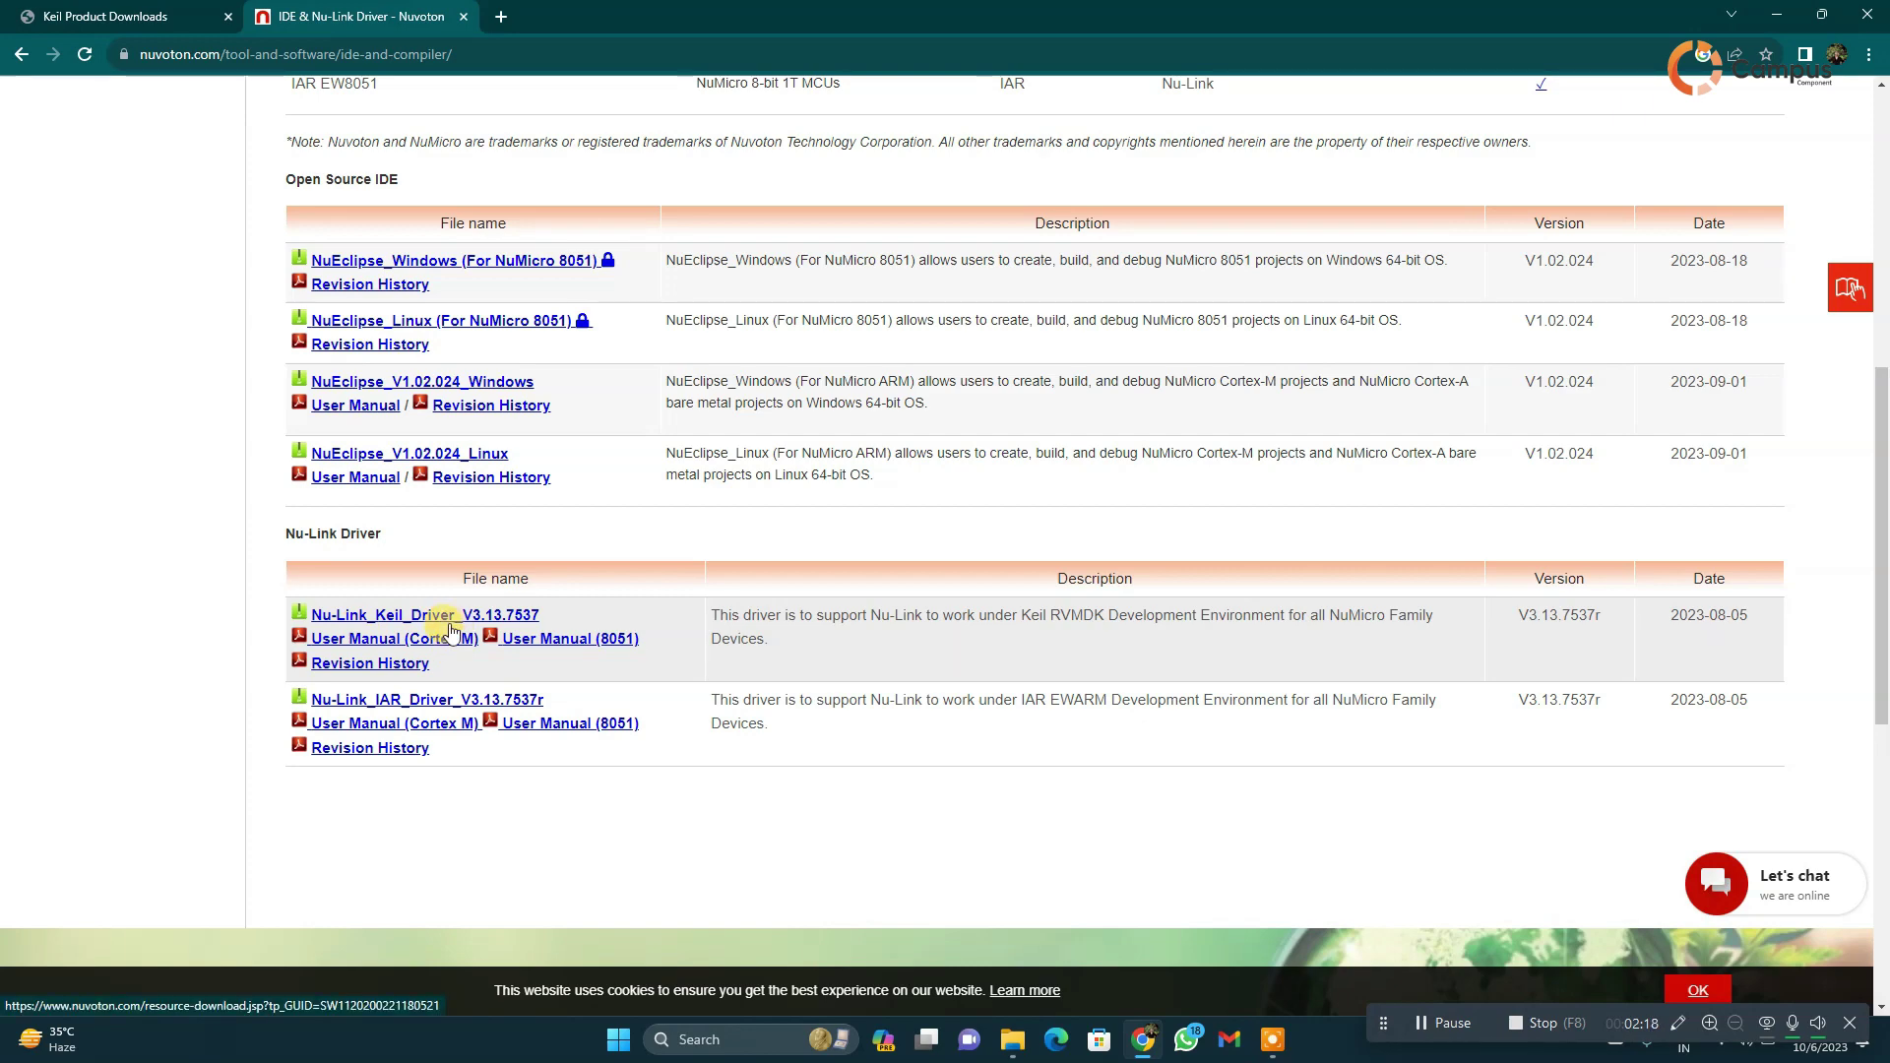
{"action": "scroll", "coordinate": [435, 552], "scroll_direction": "up", "scroll_amount": 1}
{"action": "left_click", "coordinate": [1781, 16]}
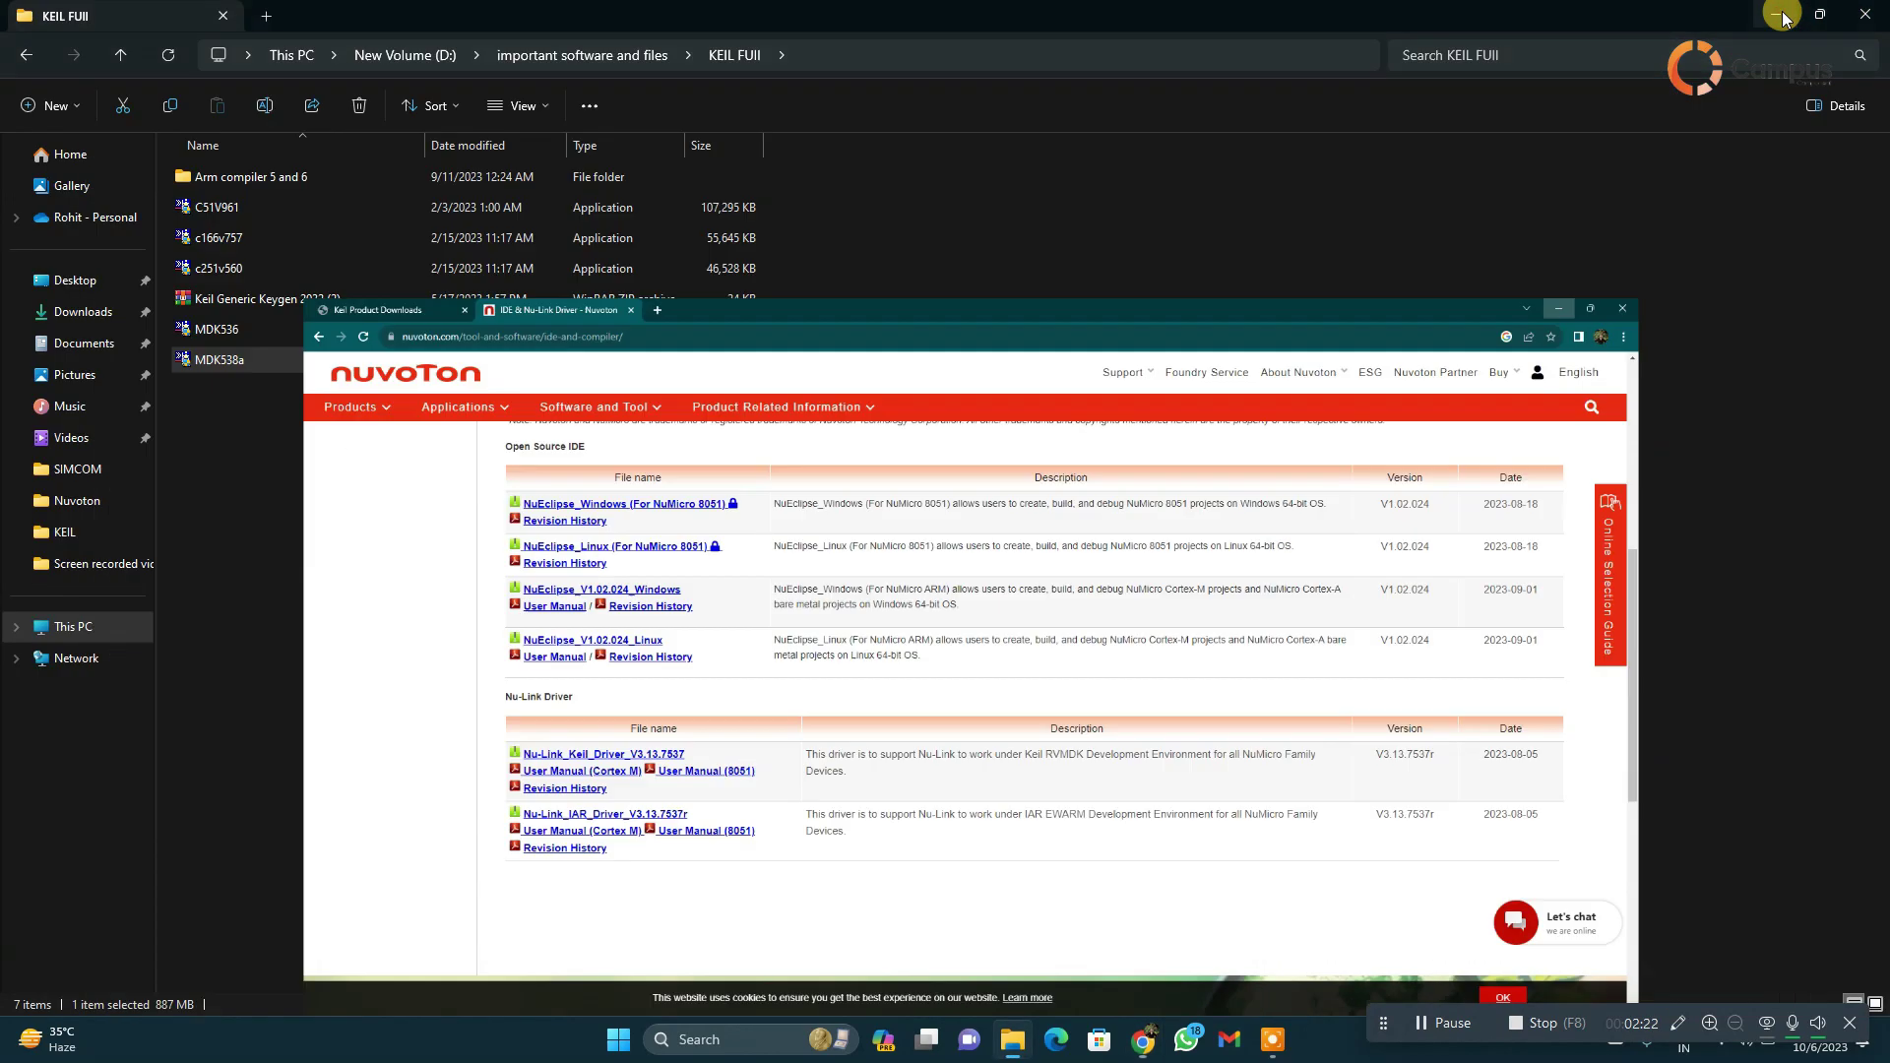
Step: Launch the Nu-Link_Keil_Driver 3.13.7537r installer and accept its license
{"action": "left_click", "coordinate": [110, 498]}
{"action": "scroll", "coordinate": [499, 726], "scroll_direction": "down", "scroll_amount": 3}
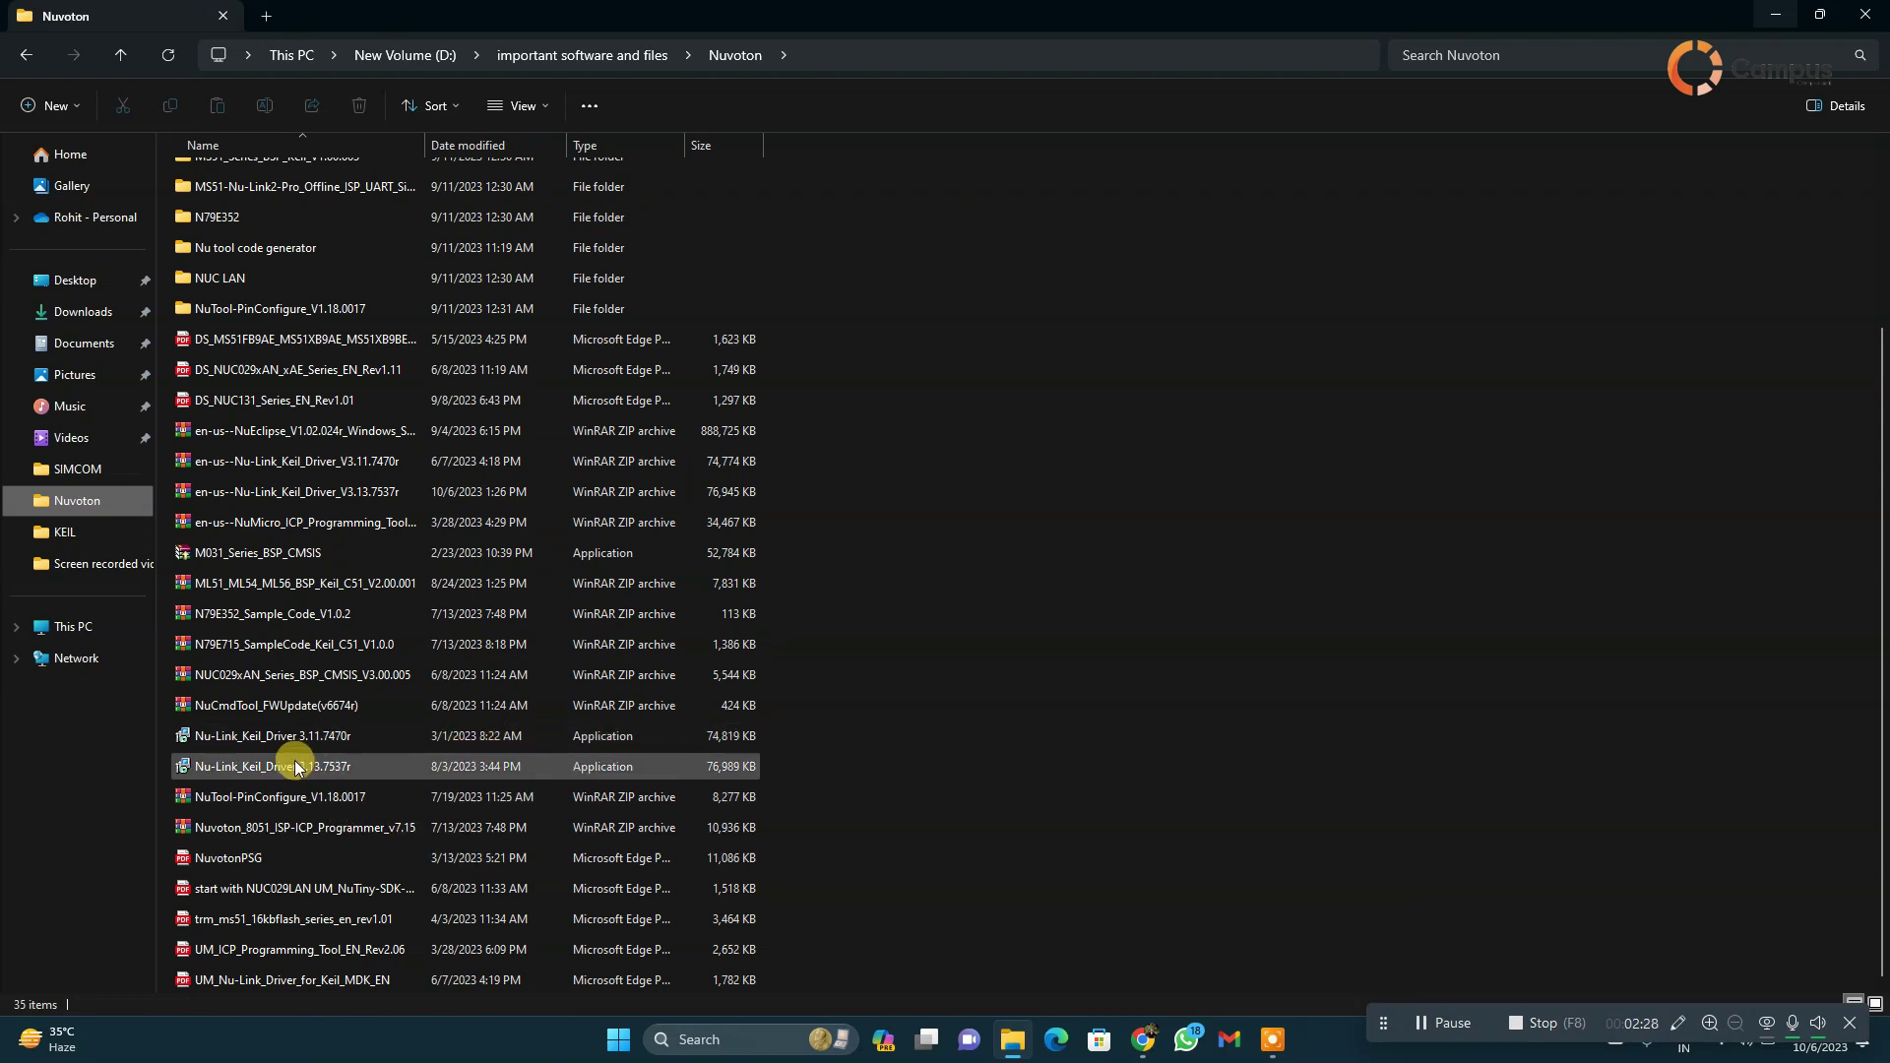
{"action": "left_click", "coordinate": [284, 766]}
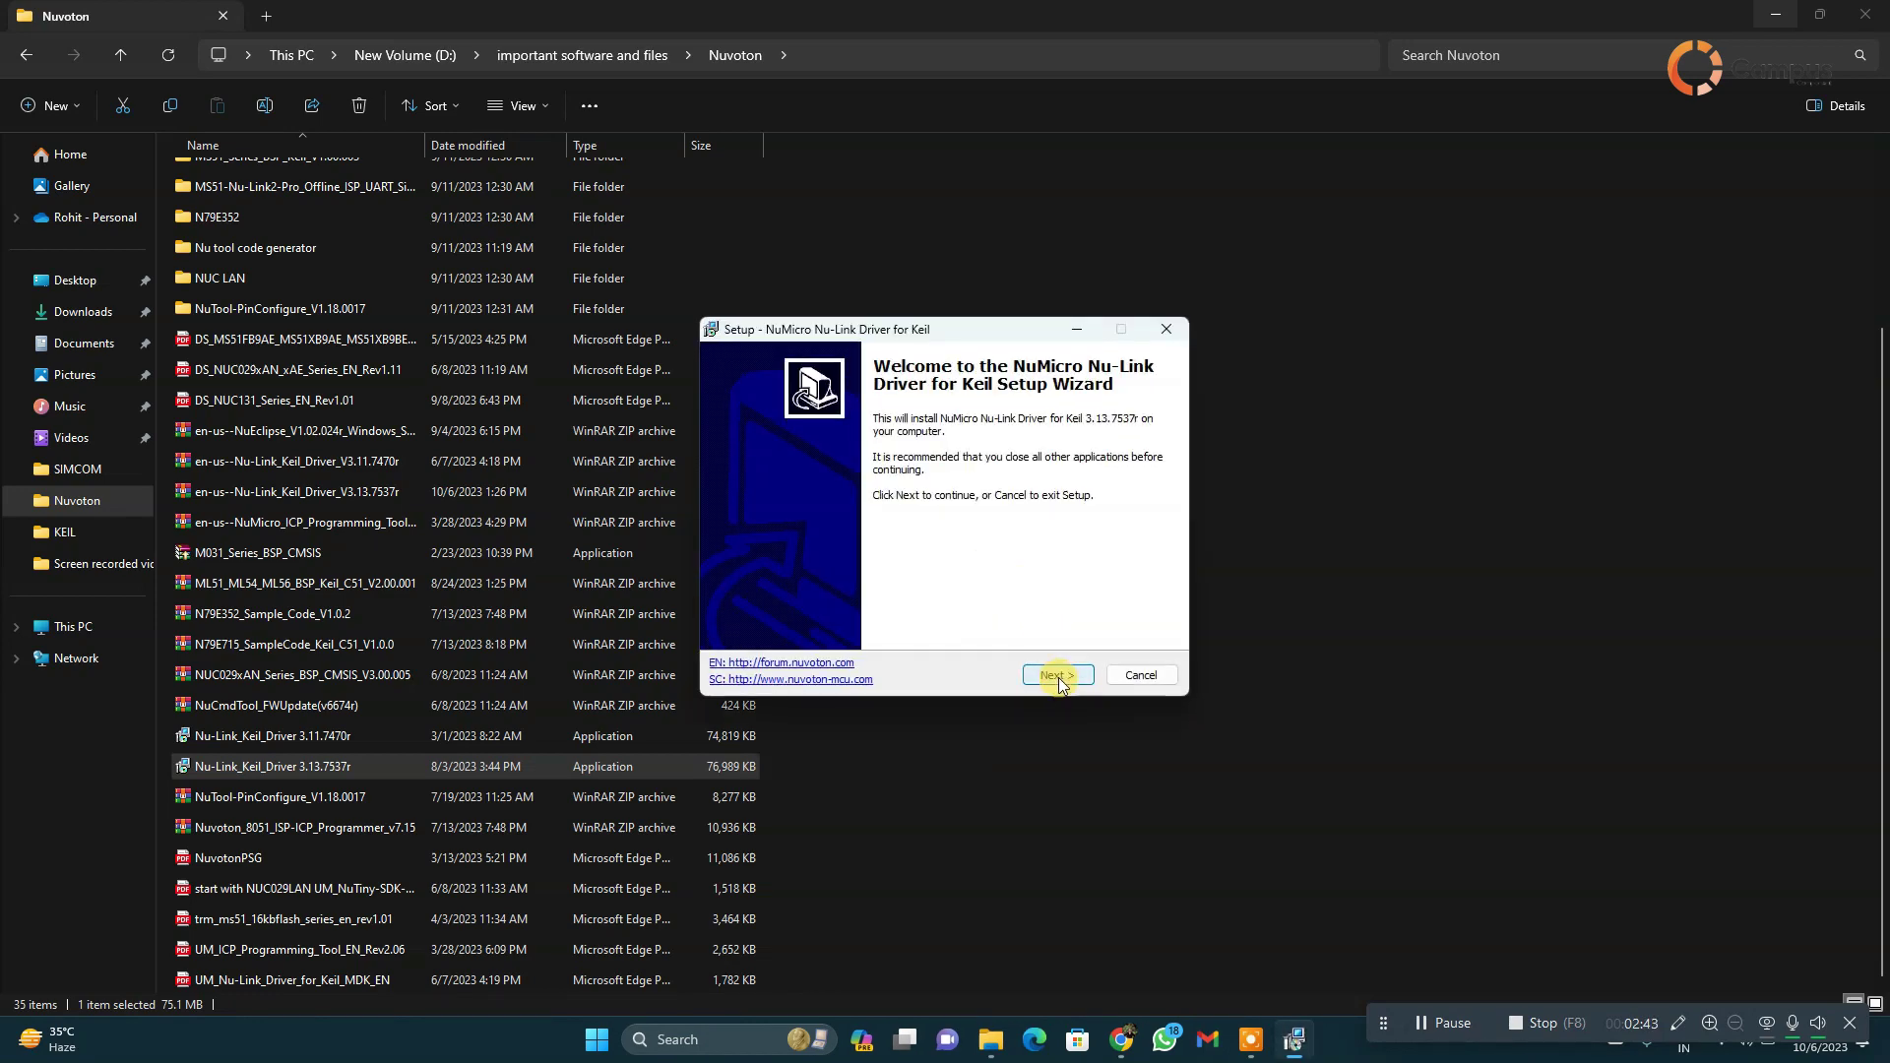
{"action": "left_click", "coordinate": [1052, 675]}
{"action": "left_click", "coordinate": [904, 615]}
{"action": "left_click", "coordinate": [1058, 675]}
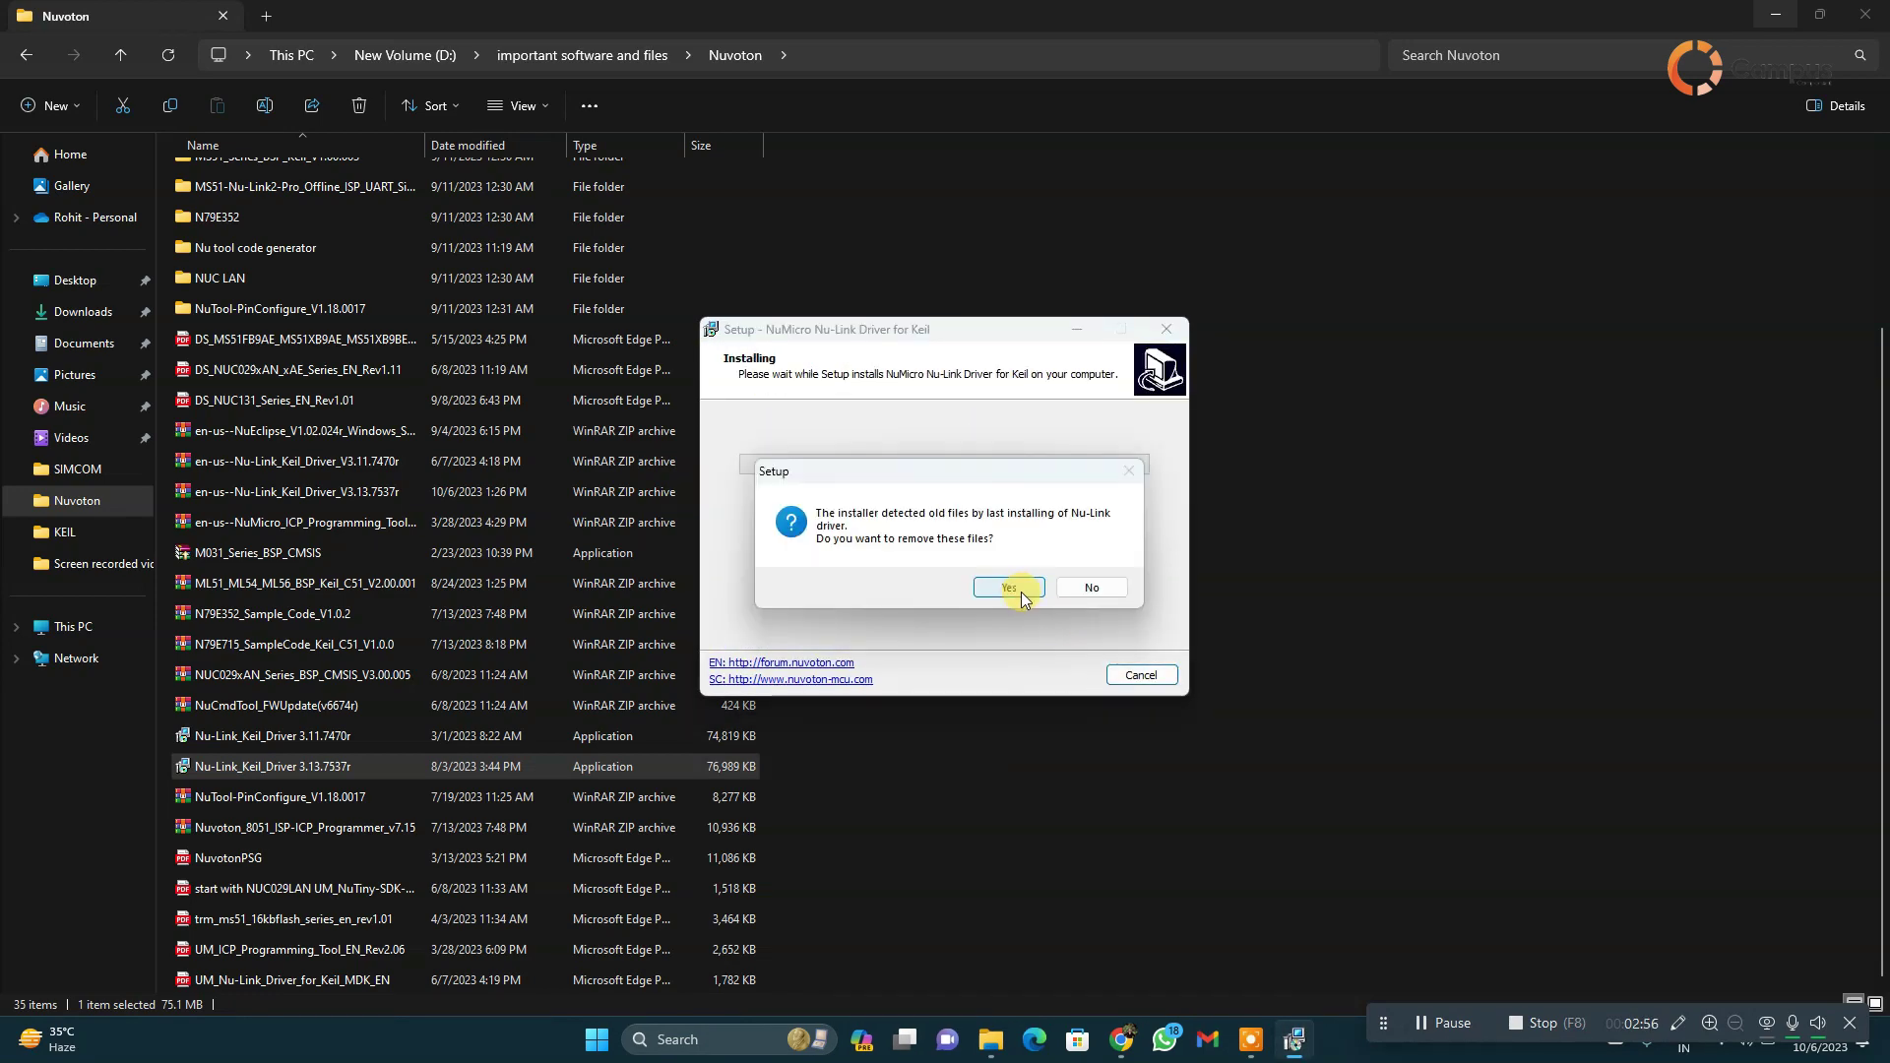
Step: Remove old driver files, add the Nuvoton device pack, and finish with USB Driver 1.10 selected
{"action": "left_click", "coordinate": [1020, 590]}
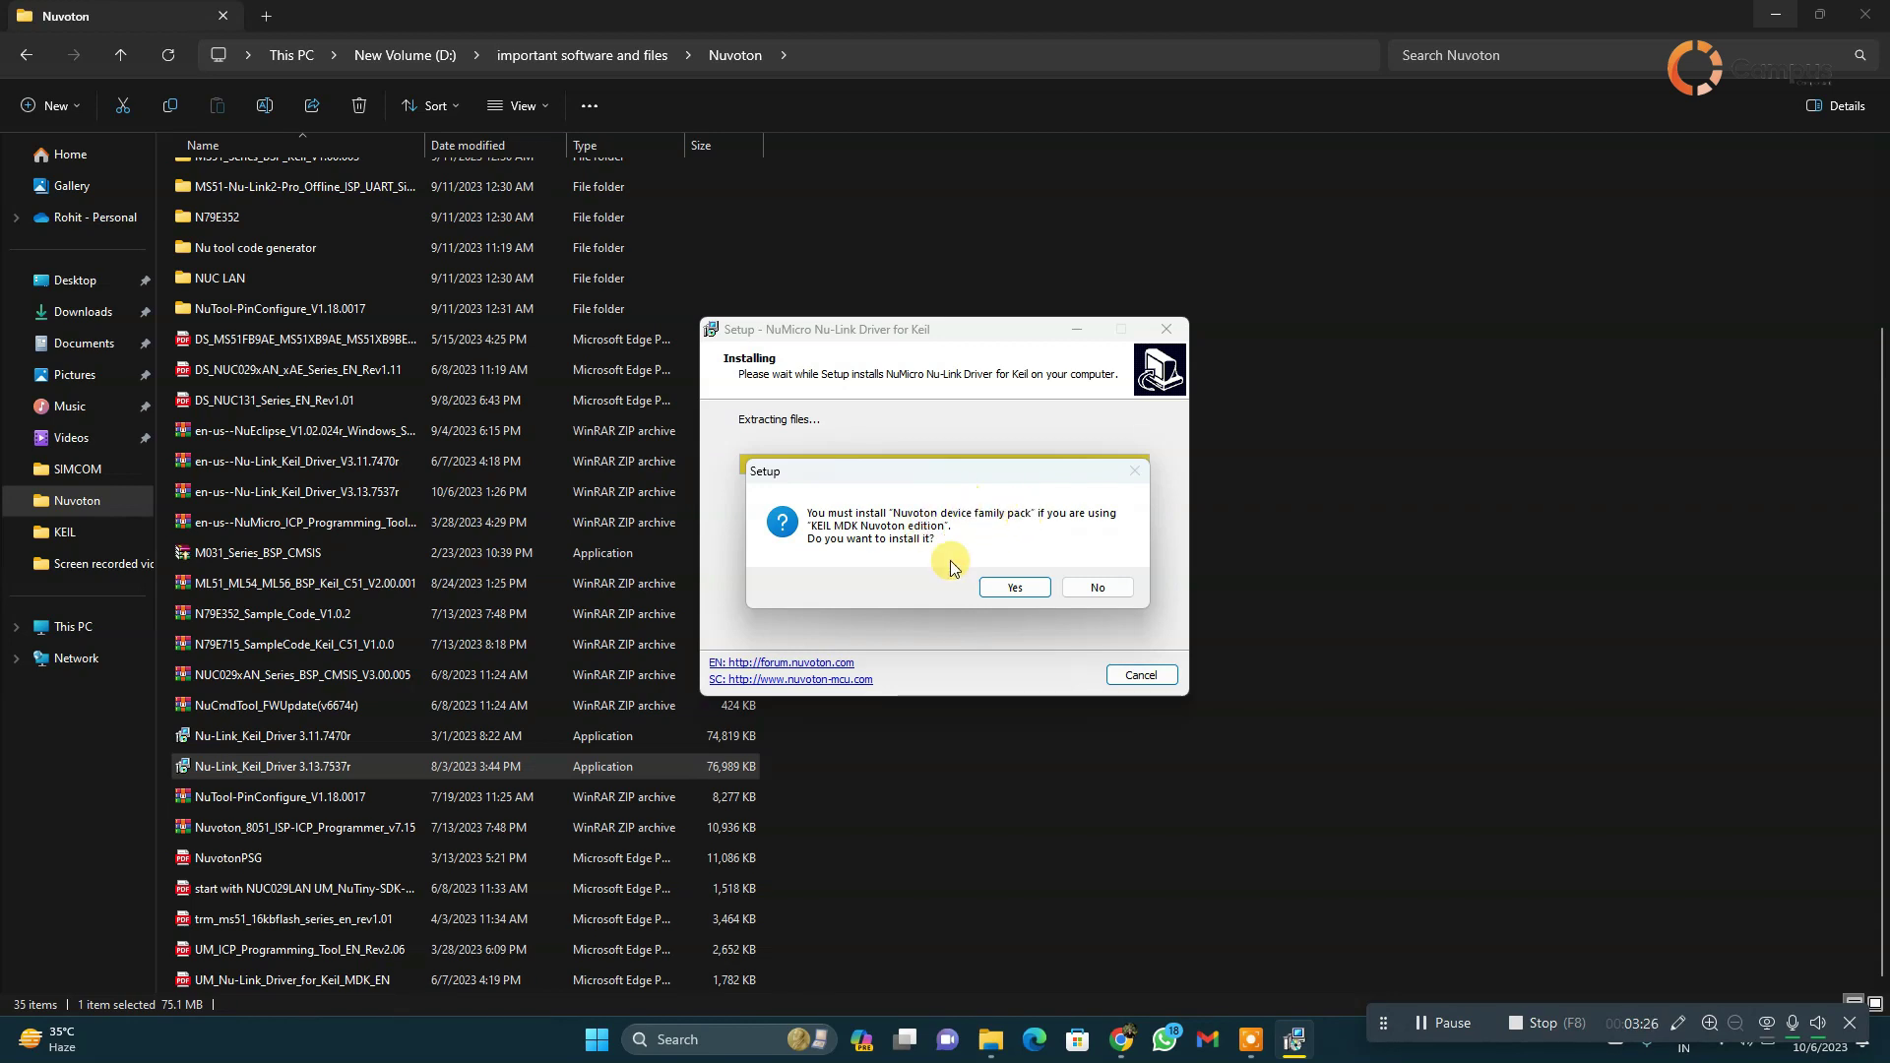
{"action": "left_click", "coordinate": [1018, 589]}
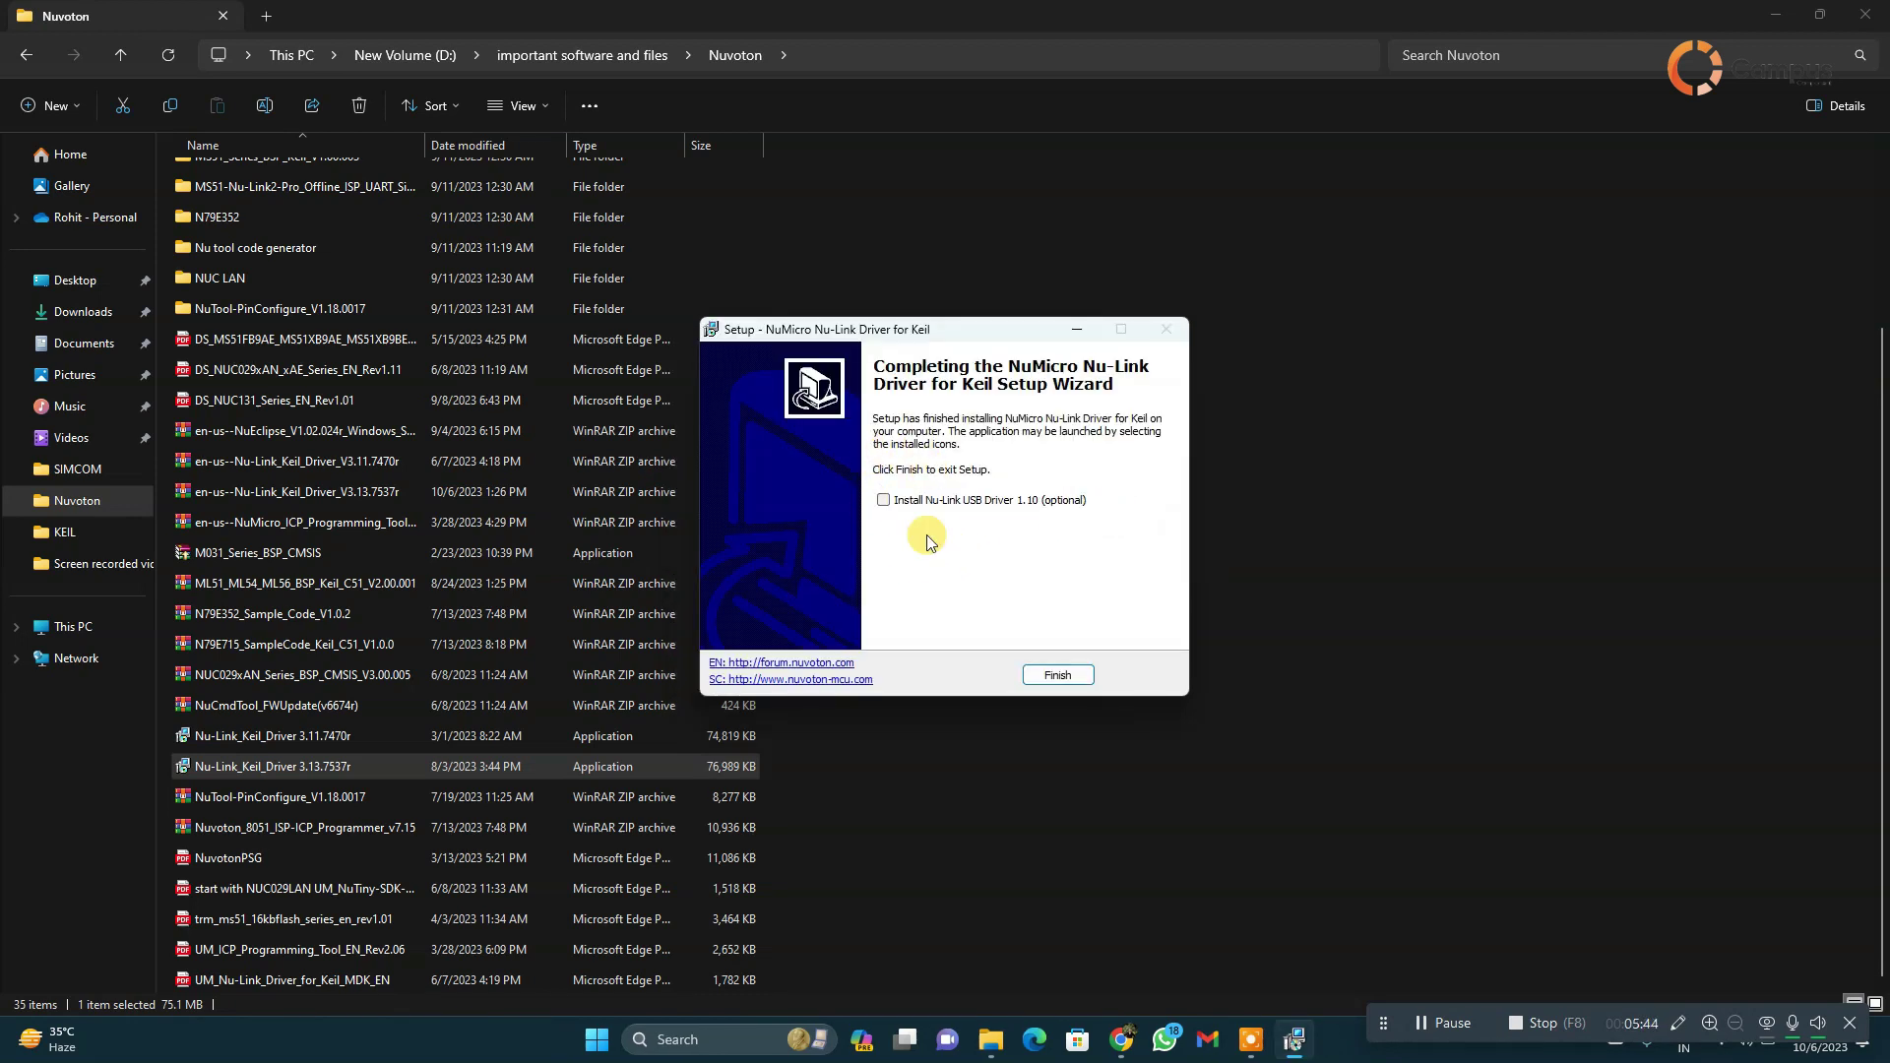
{"action": "left_click", "coordinate": [884, 500]}
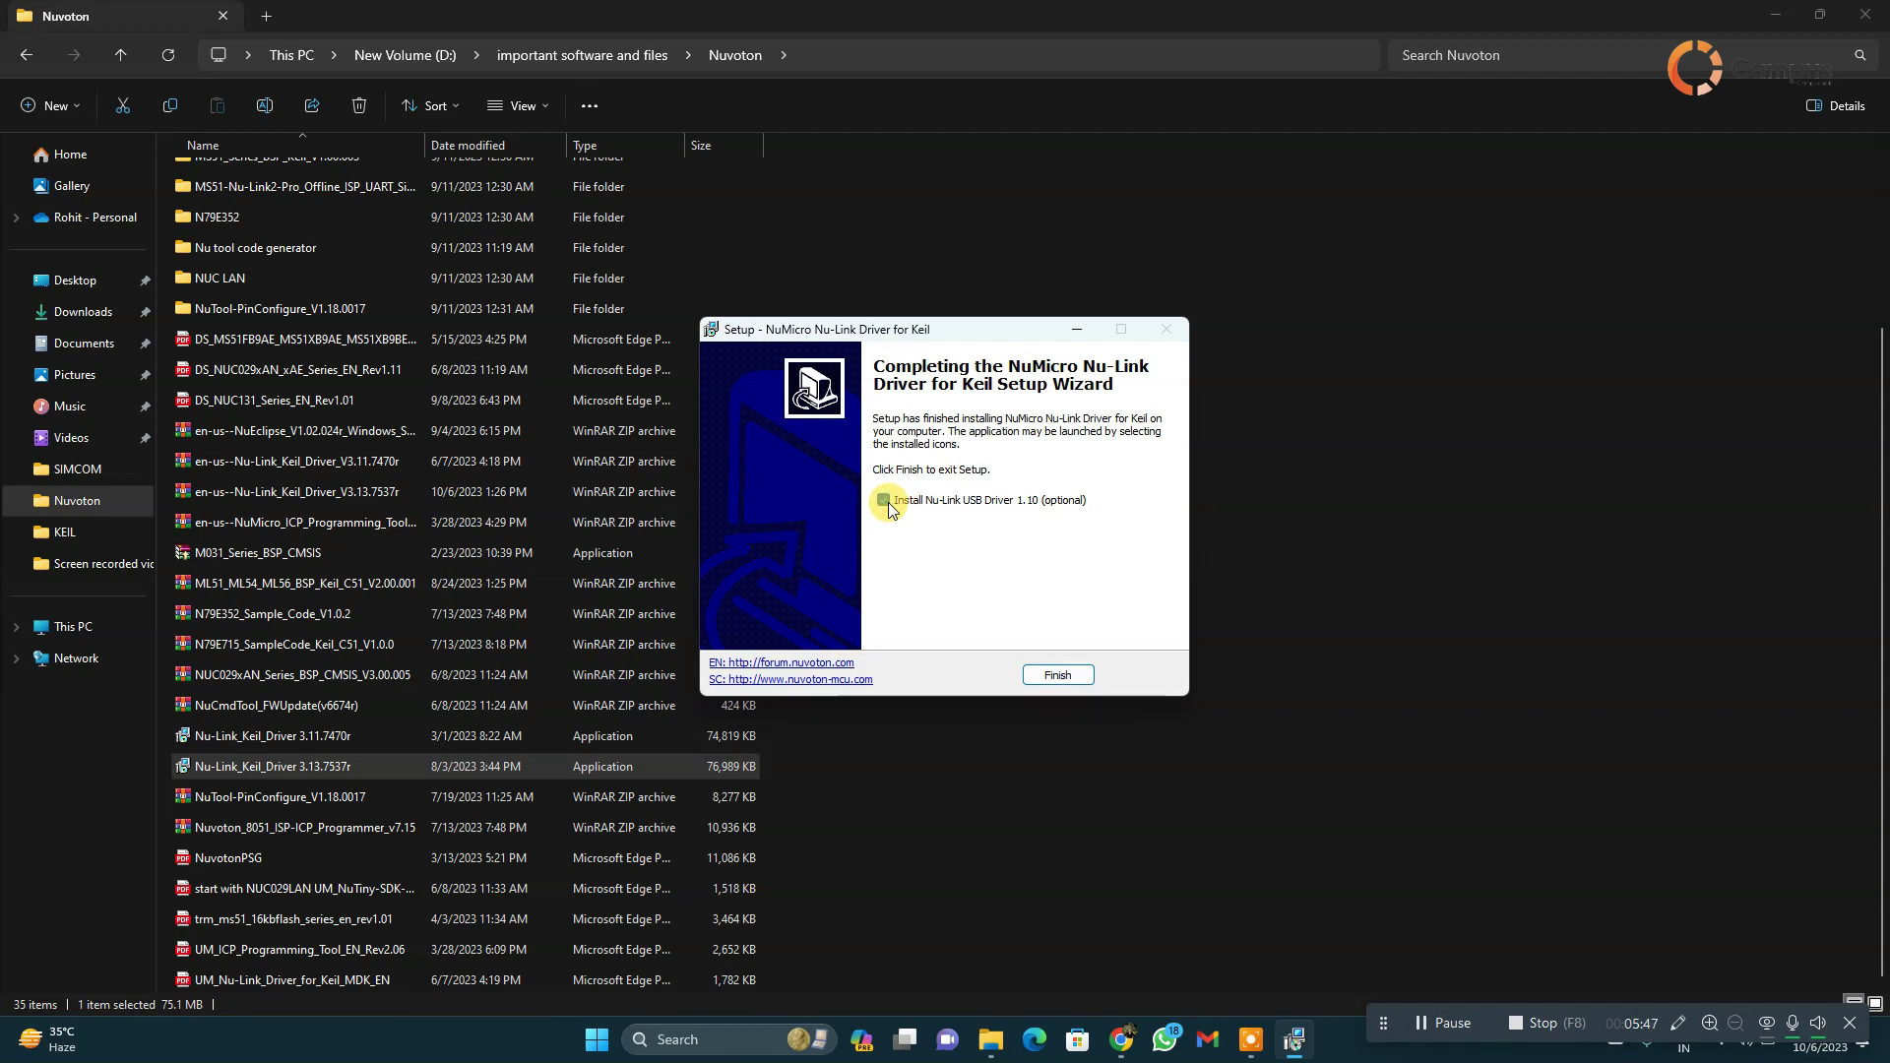
{"action": "left_click", "coordinate": [1057, 677]}
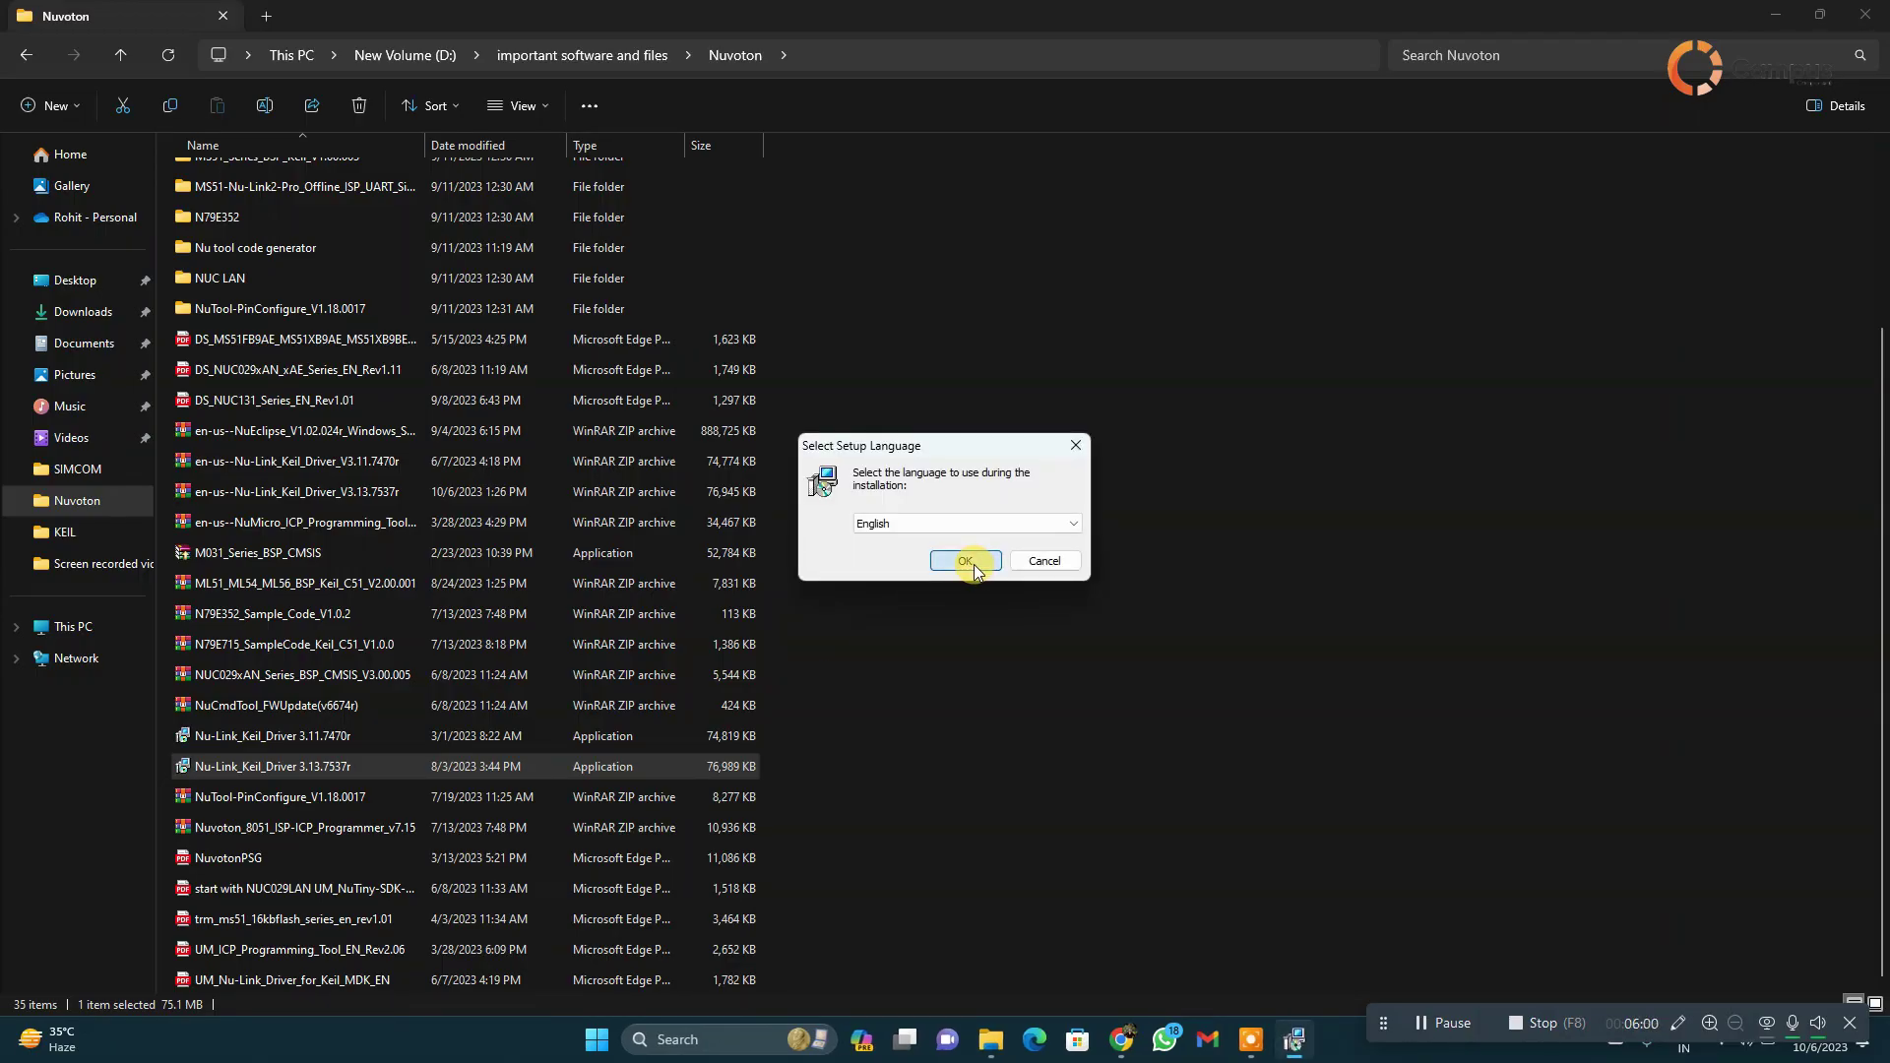
Step: Install the Nu-Link USB Driver in English with the license accepted and default locations
{"action": "left_click", "coordinate": [969, 561]}
{"action": "left_click", "coordinate": [1040, 675]}
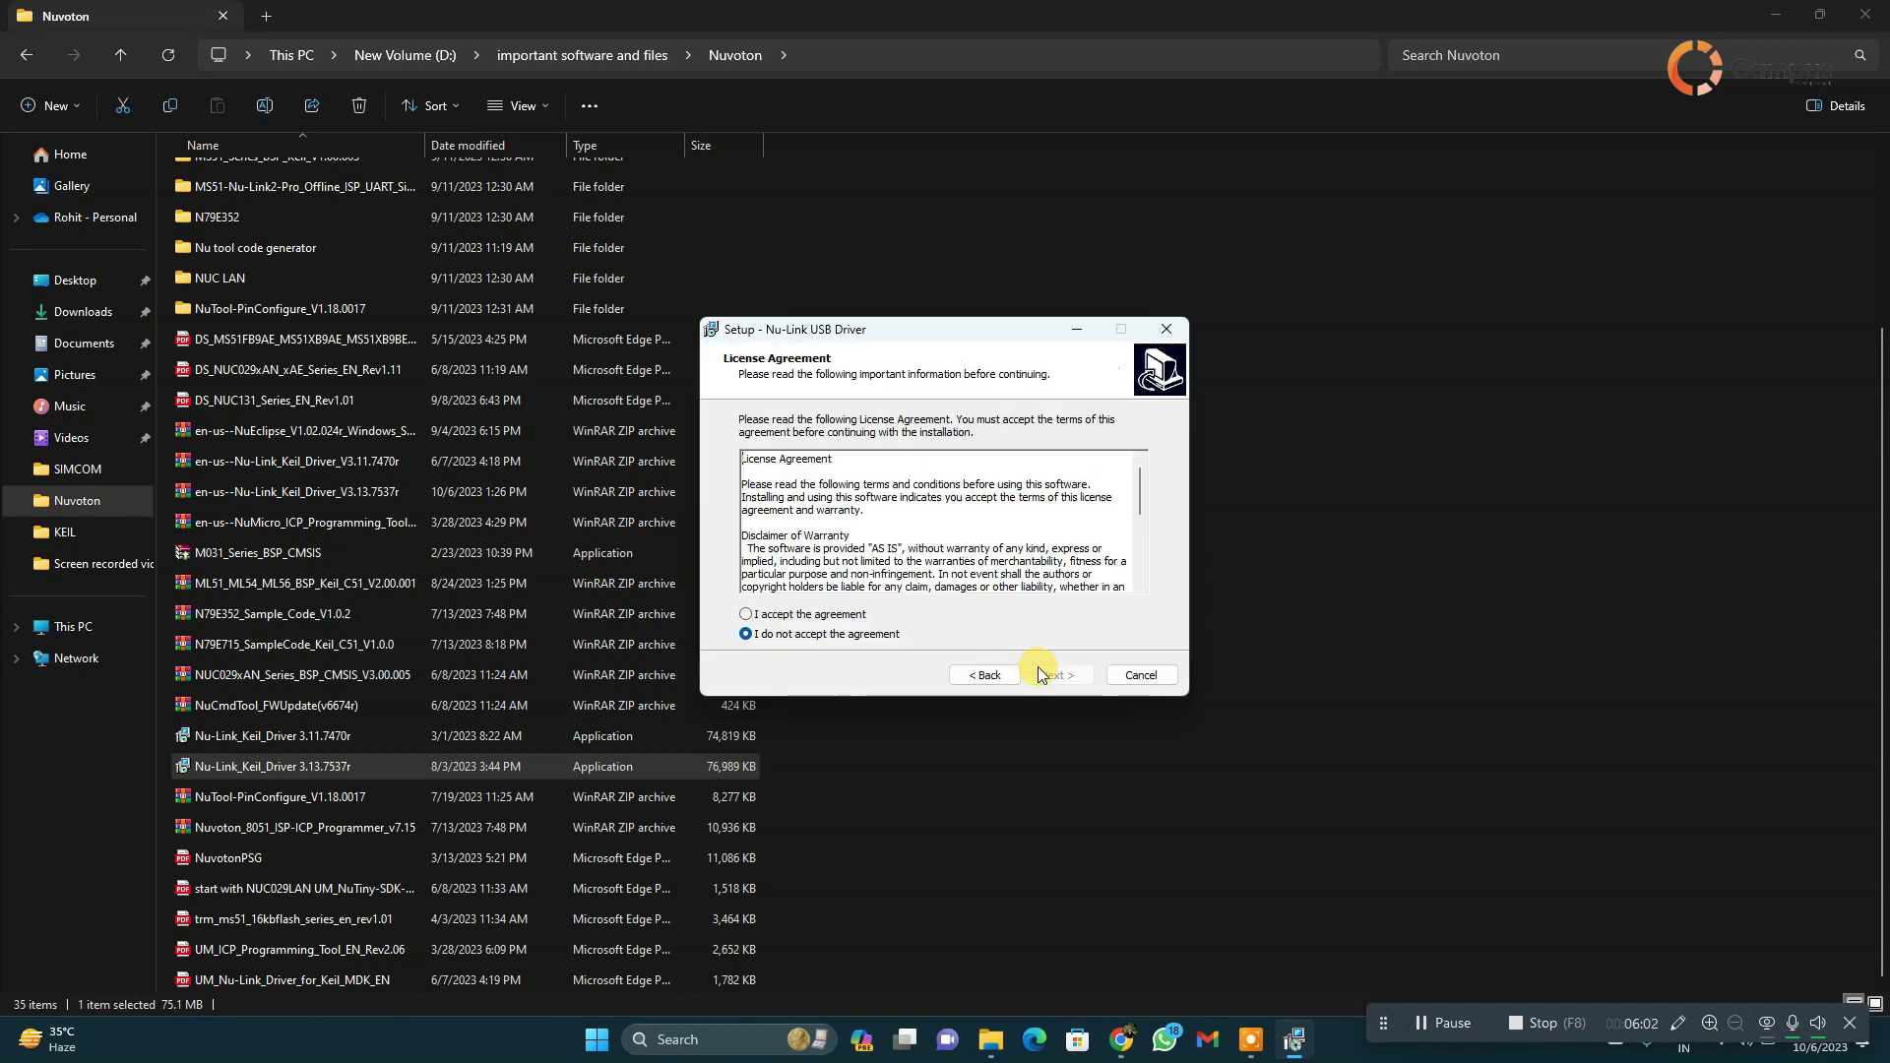
{"action": "left_click", "coordinate": [846, 615]}
{"action": "left_click", "coordinate": [1059, 674]}
{"action": "left_click", "coordinate": [1060, 673]}
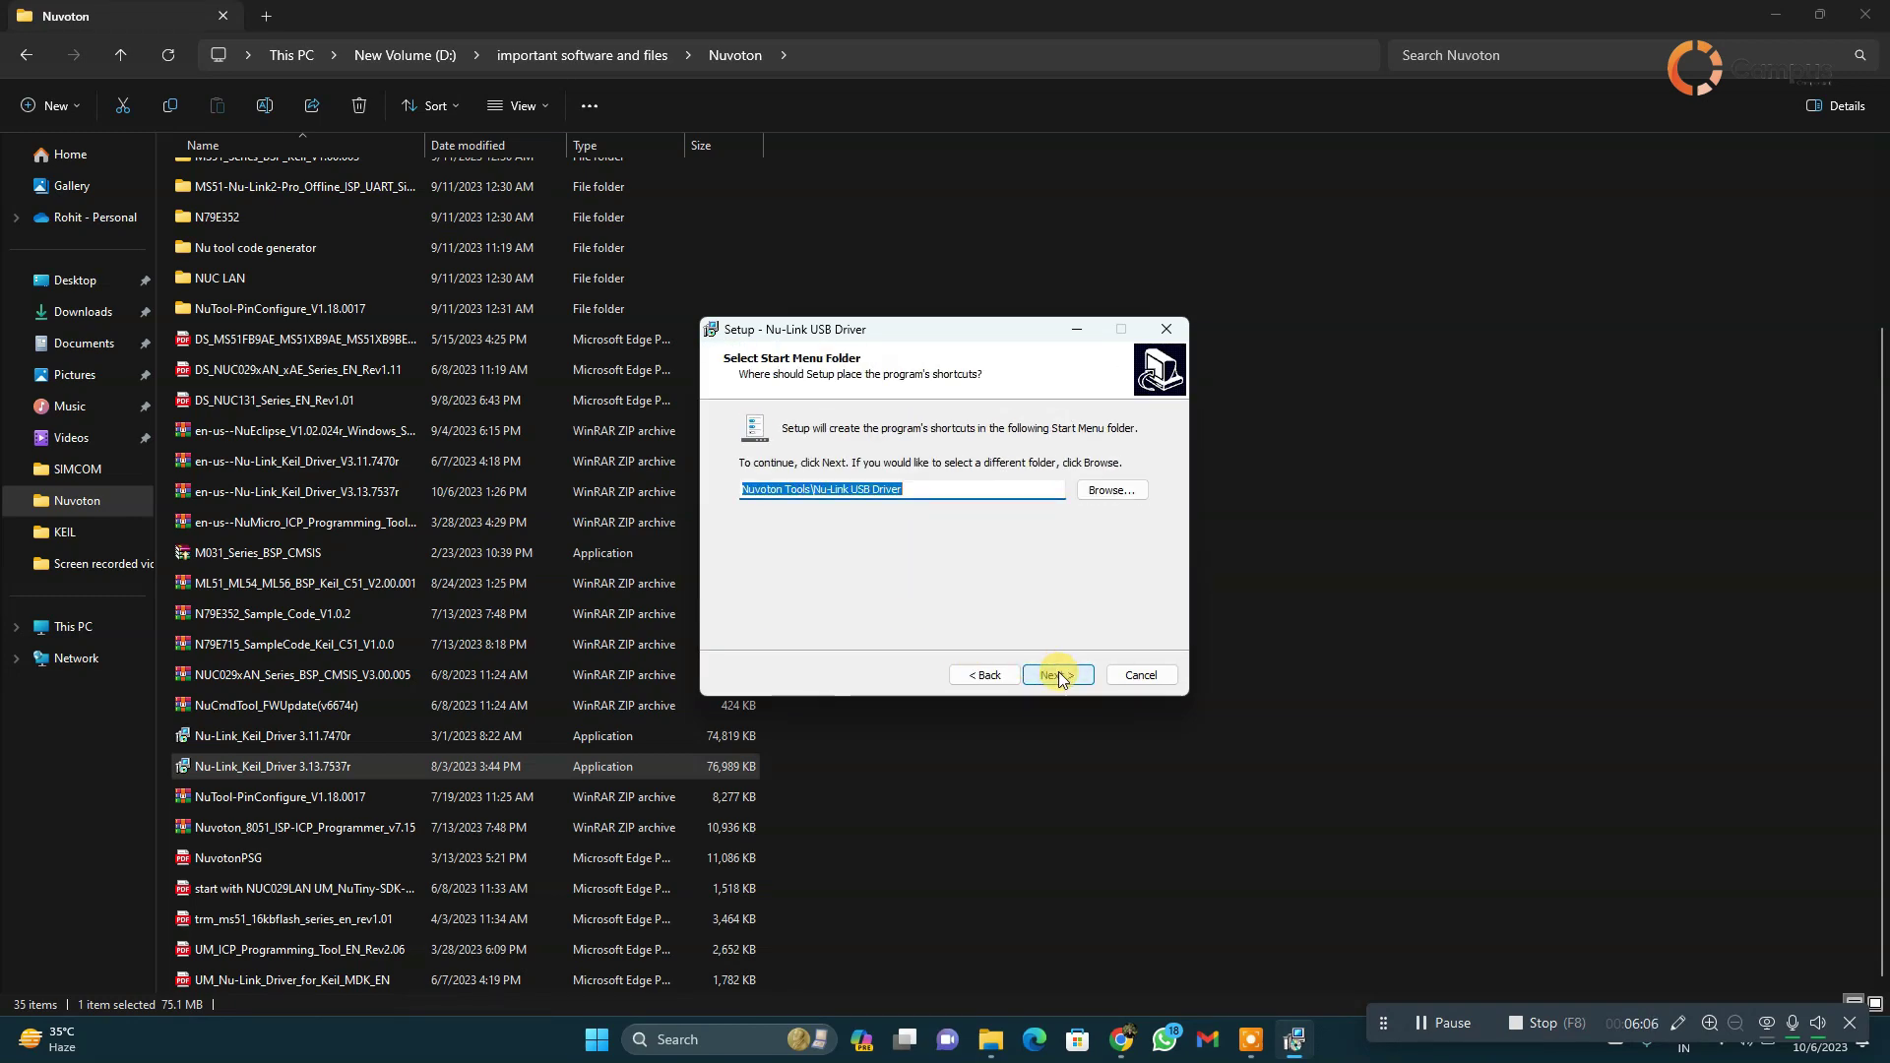
{"action": "left_click", "coordinate": [1059, 673]}
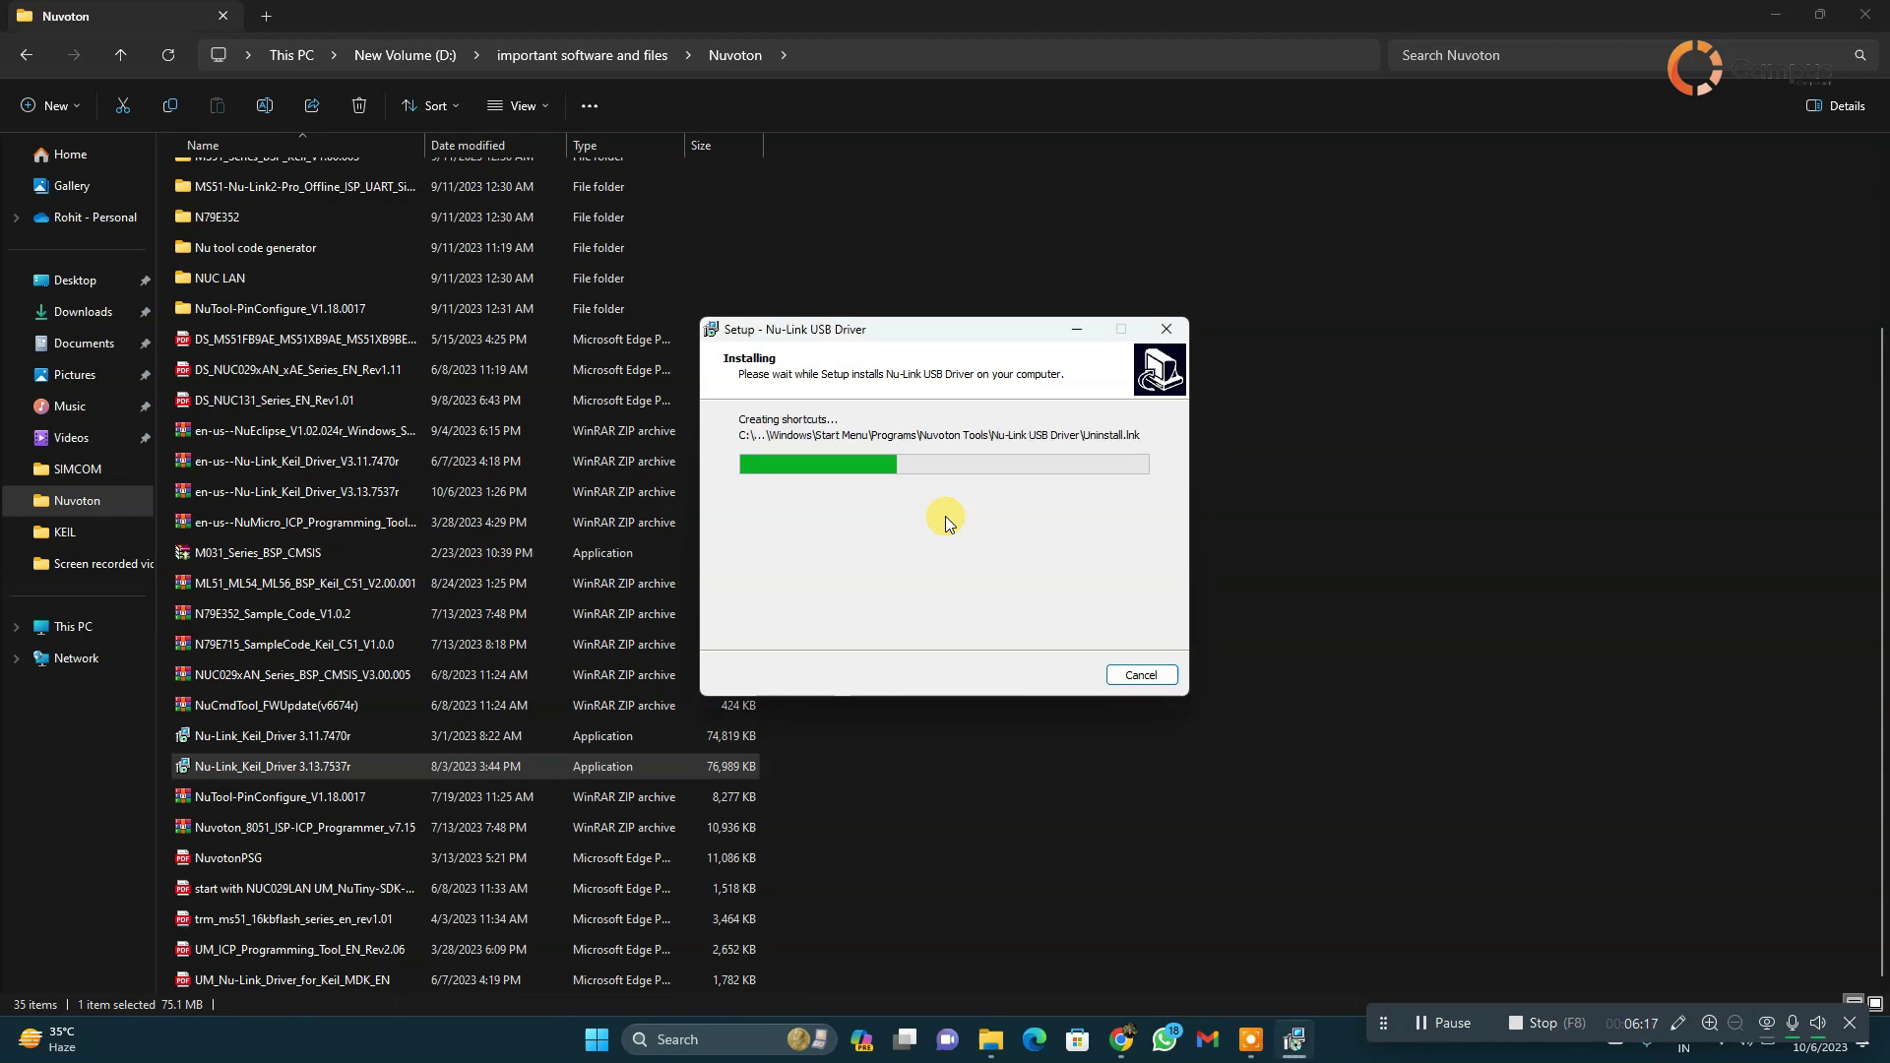
Step: Install the device drivers and close both completed setup wizards
{"action": "left_click", "coordinate": [434, 437]}
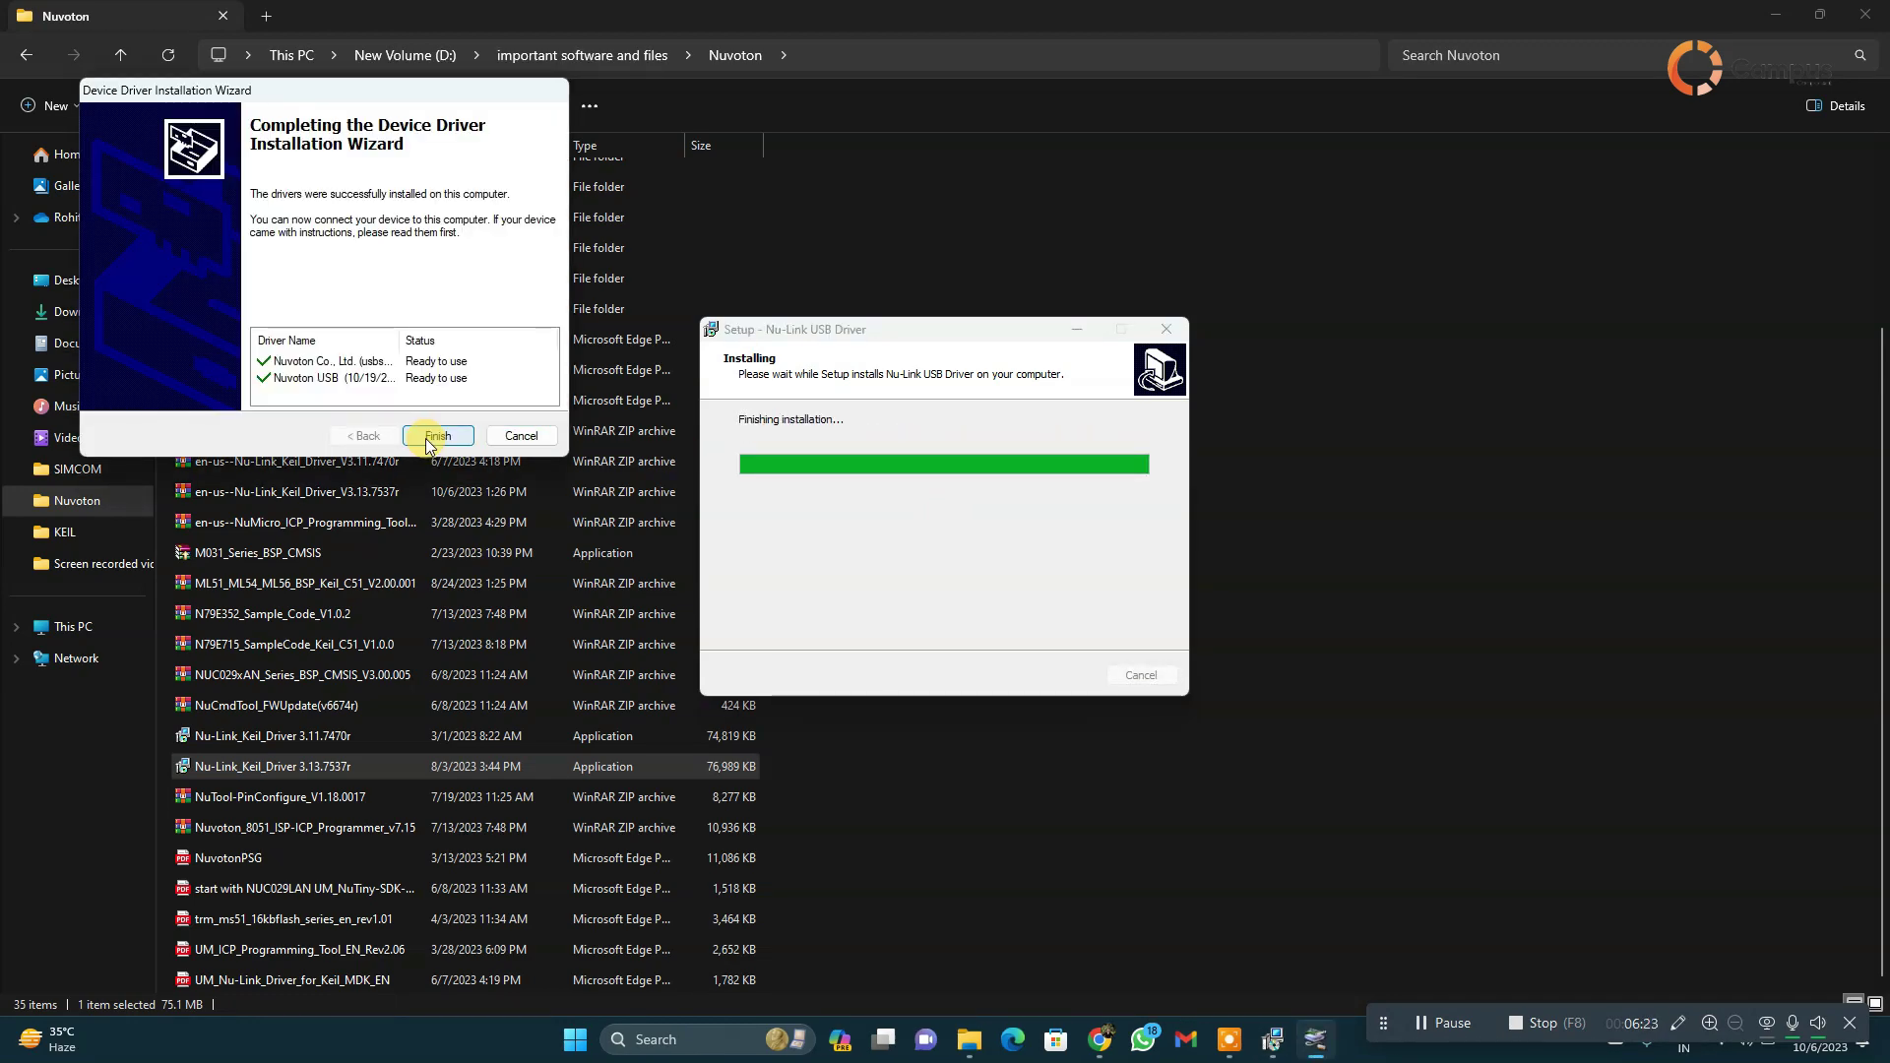
{"action": "left_click", "coordinate": [432, 437]}
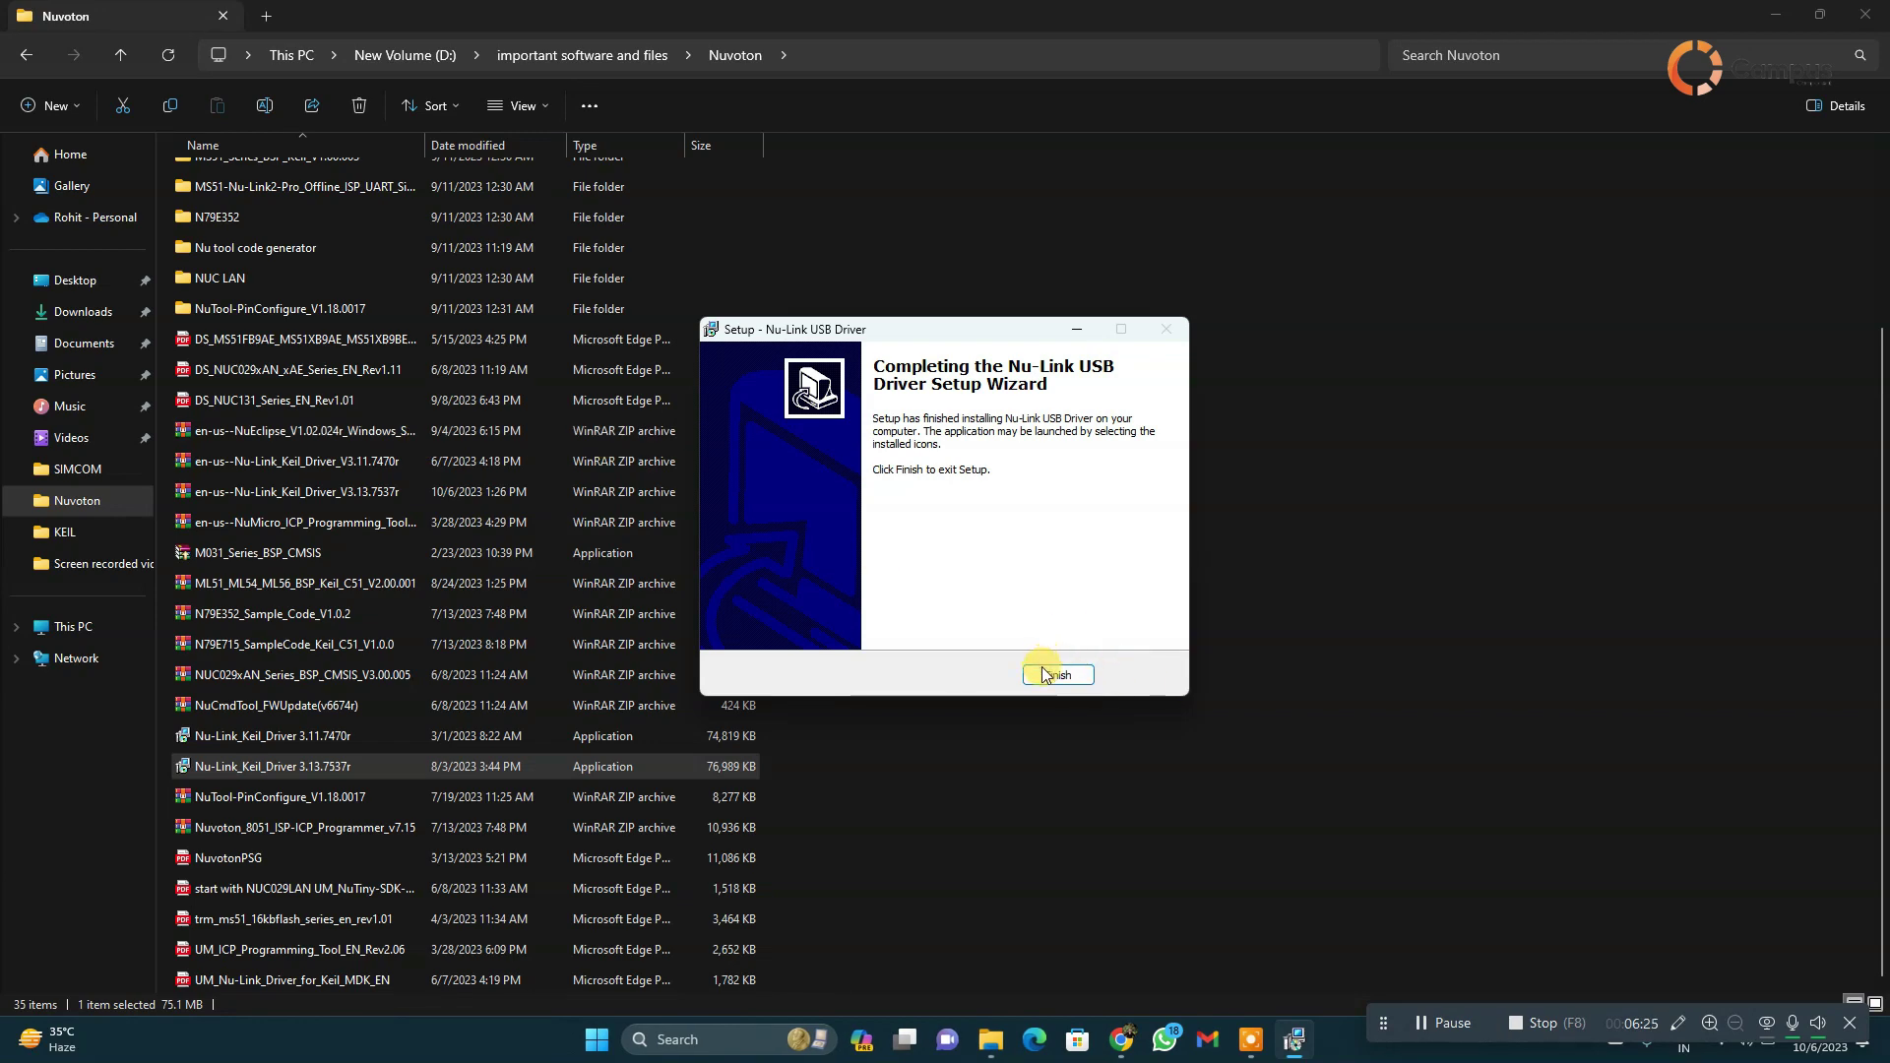
{"action": "left_click", "coordinate": [1048, 679]}
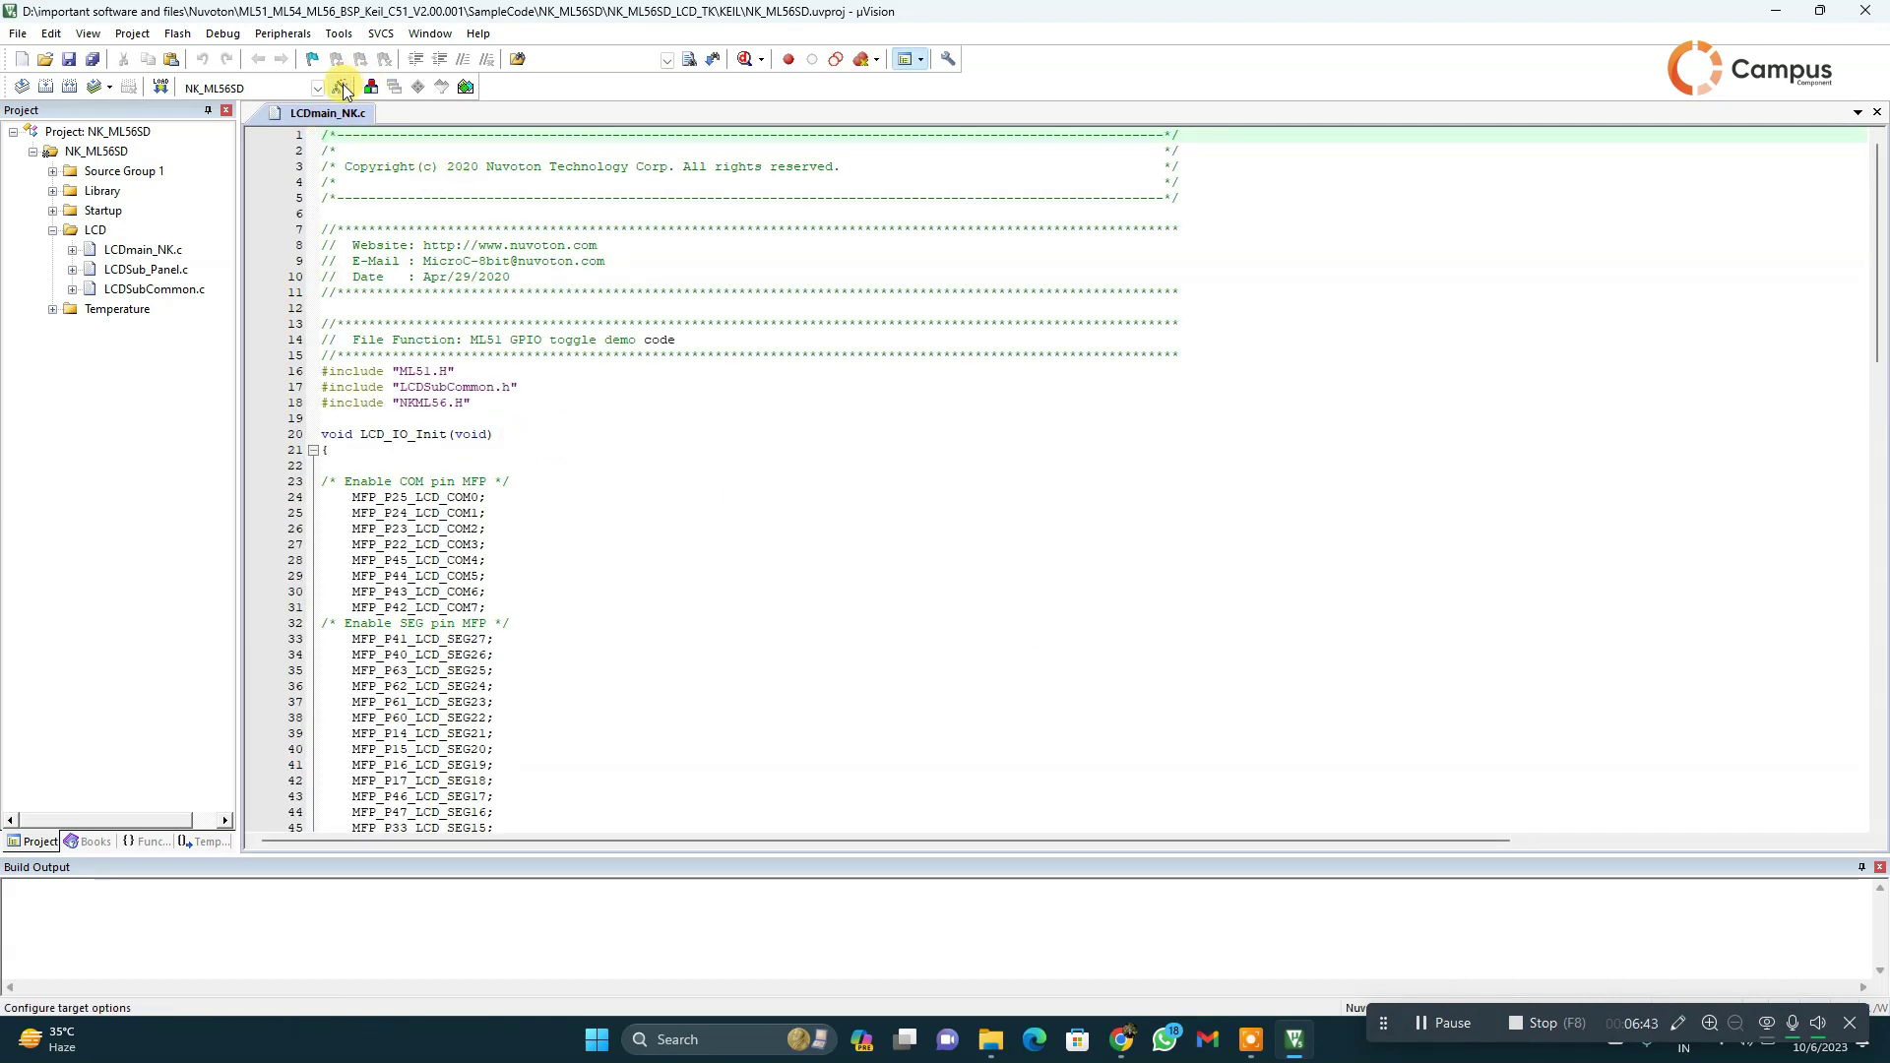
Step: Review the Nuvoton device packs in Pack Installer using the search 'nuvot', then close it
{"action": "left_click", "coordinate": [467, 89]}
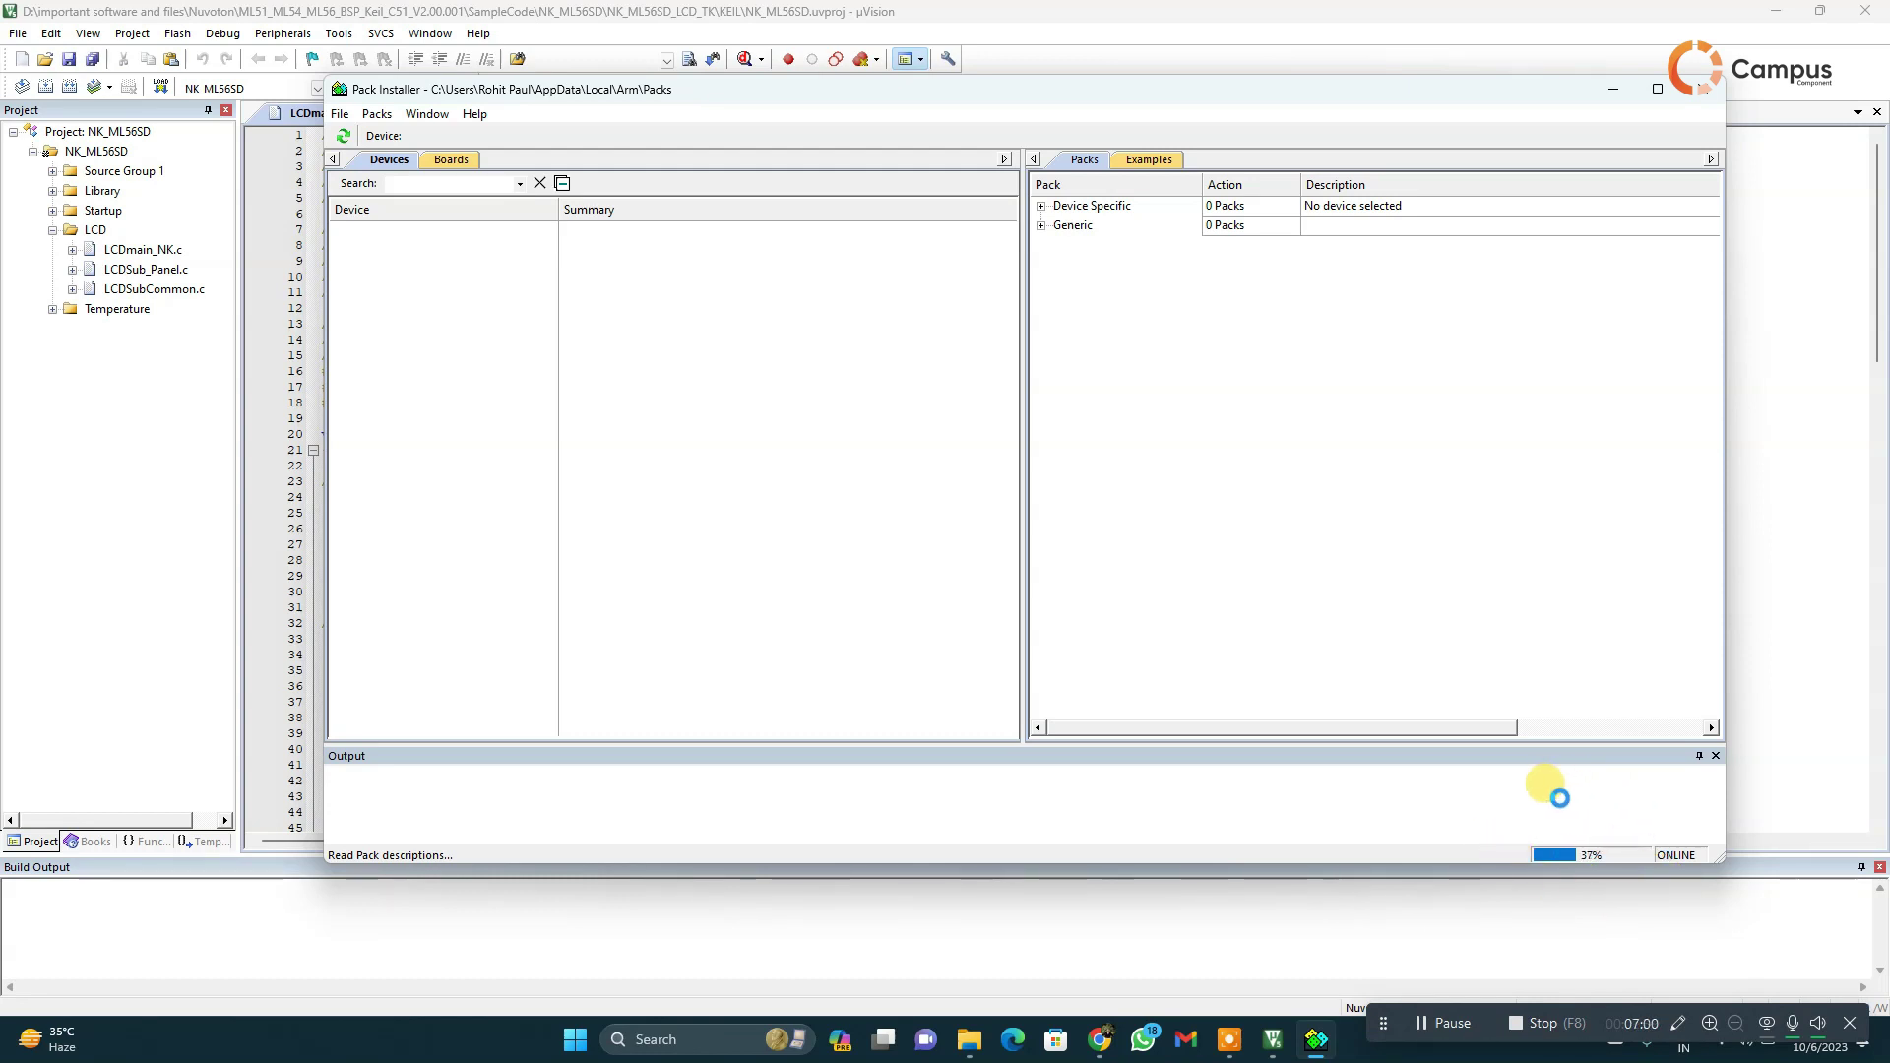
{"action": "type", "text": "nuvot"}
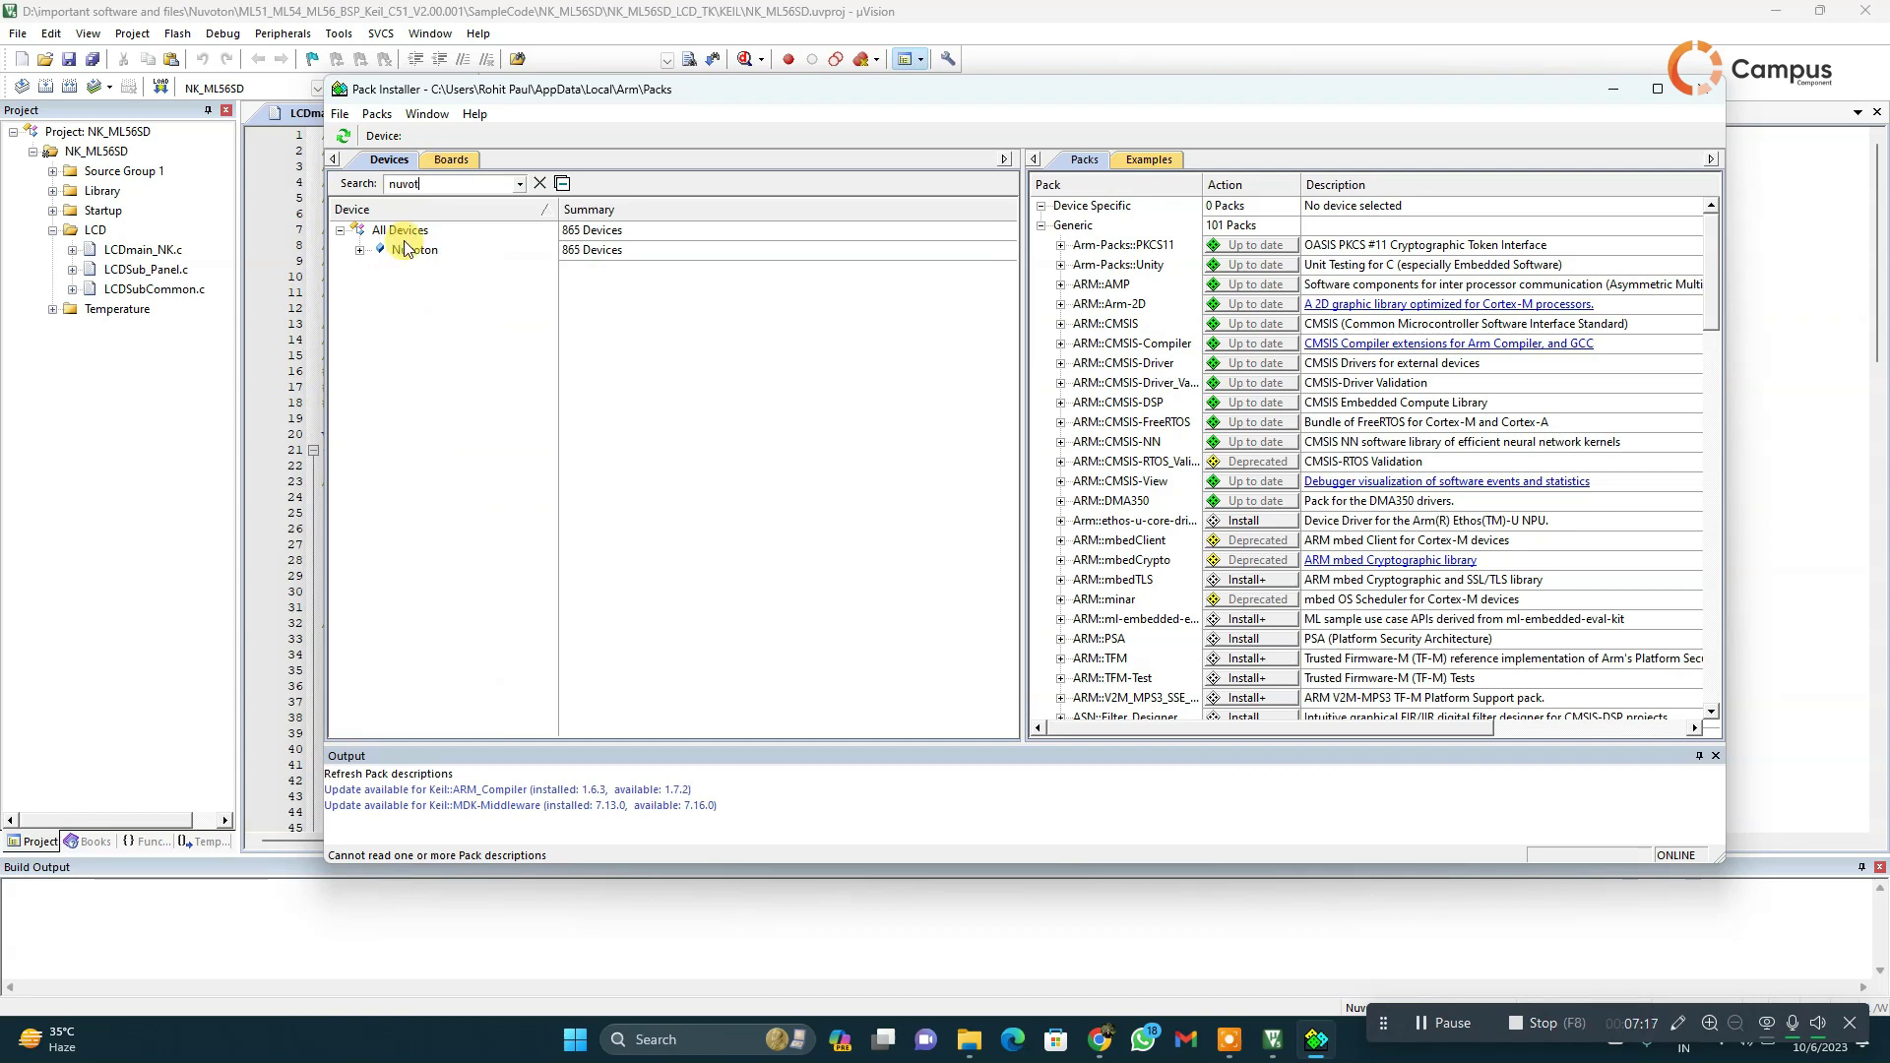
{"action": "left_click", "coordinate": [408, 249]}
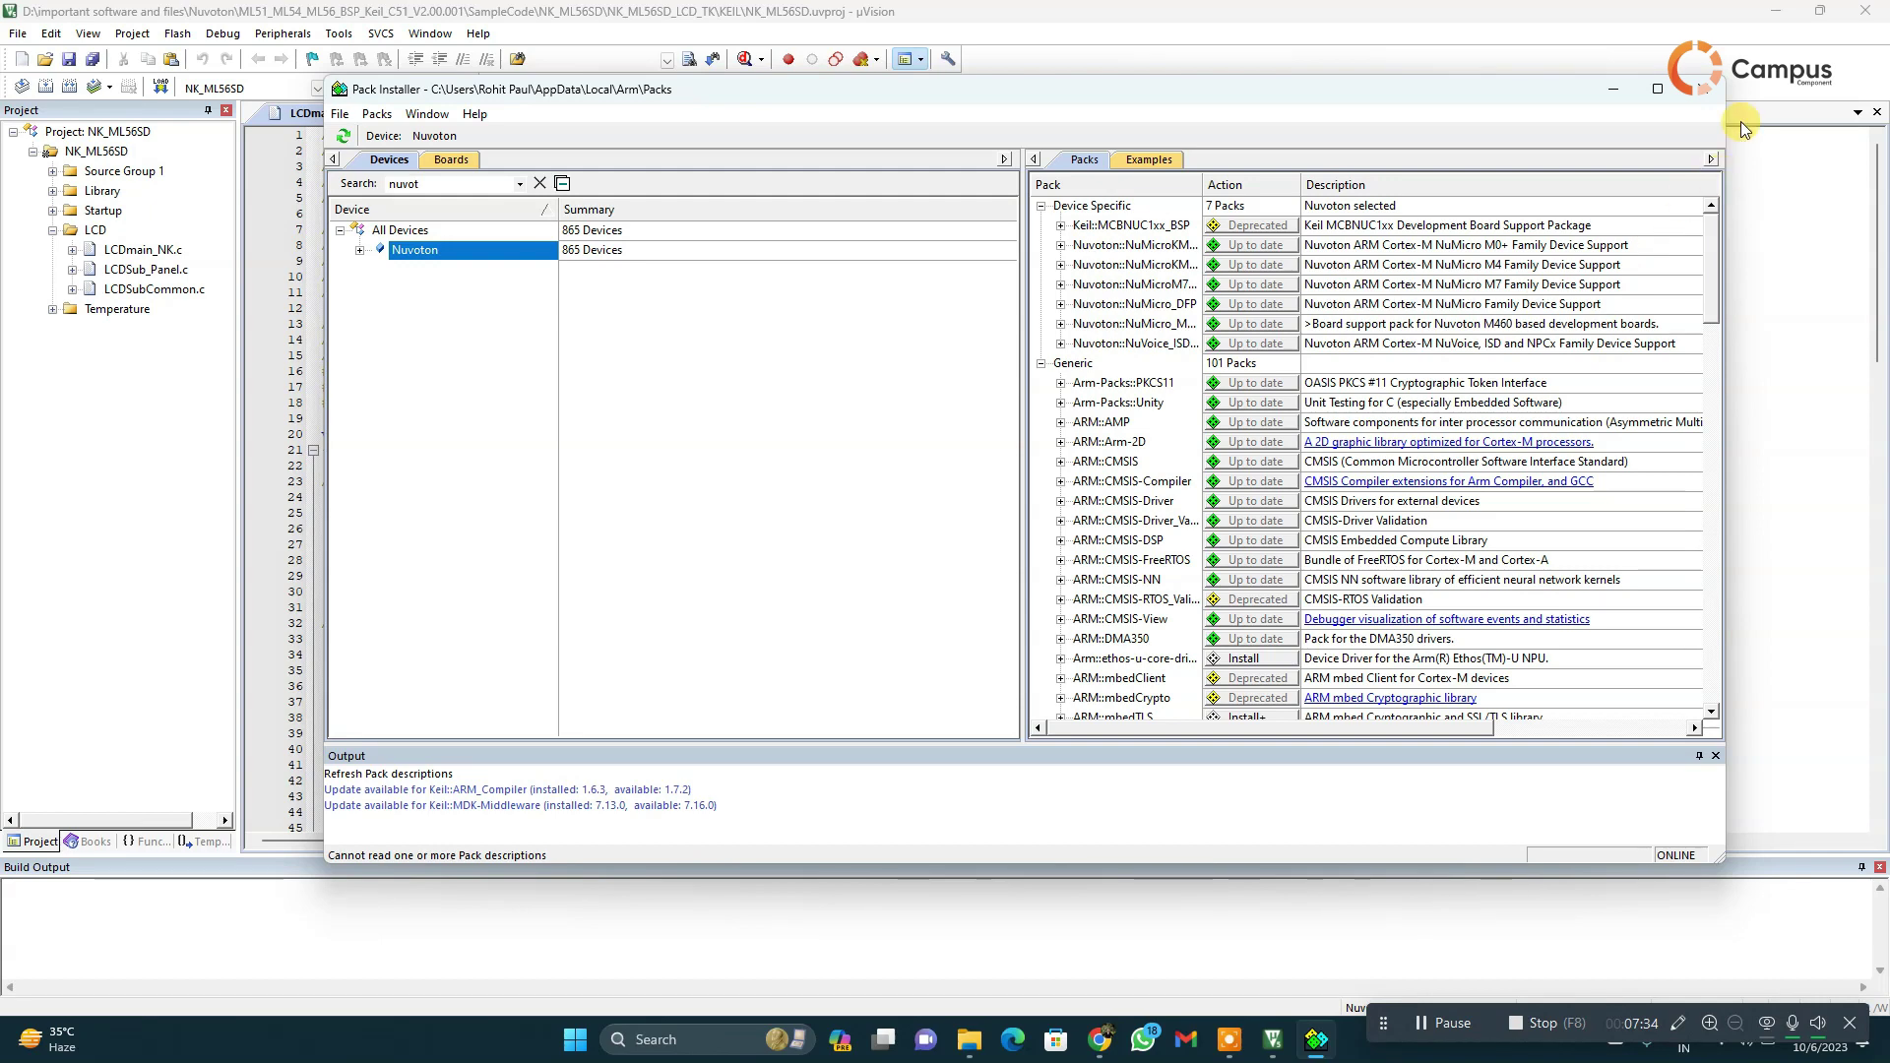
{"action": "left_click", "coordinate": [1709, 97]}
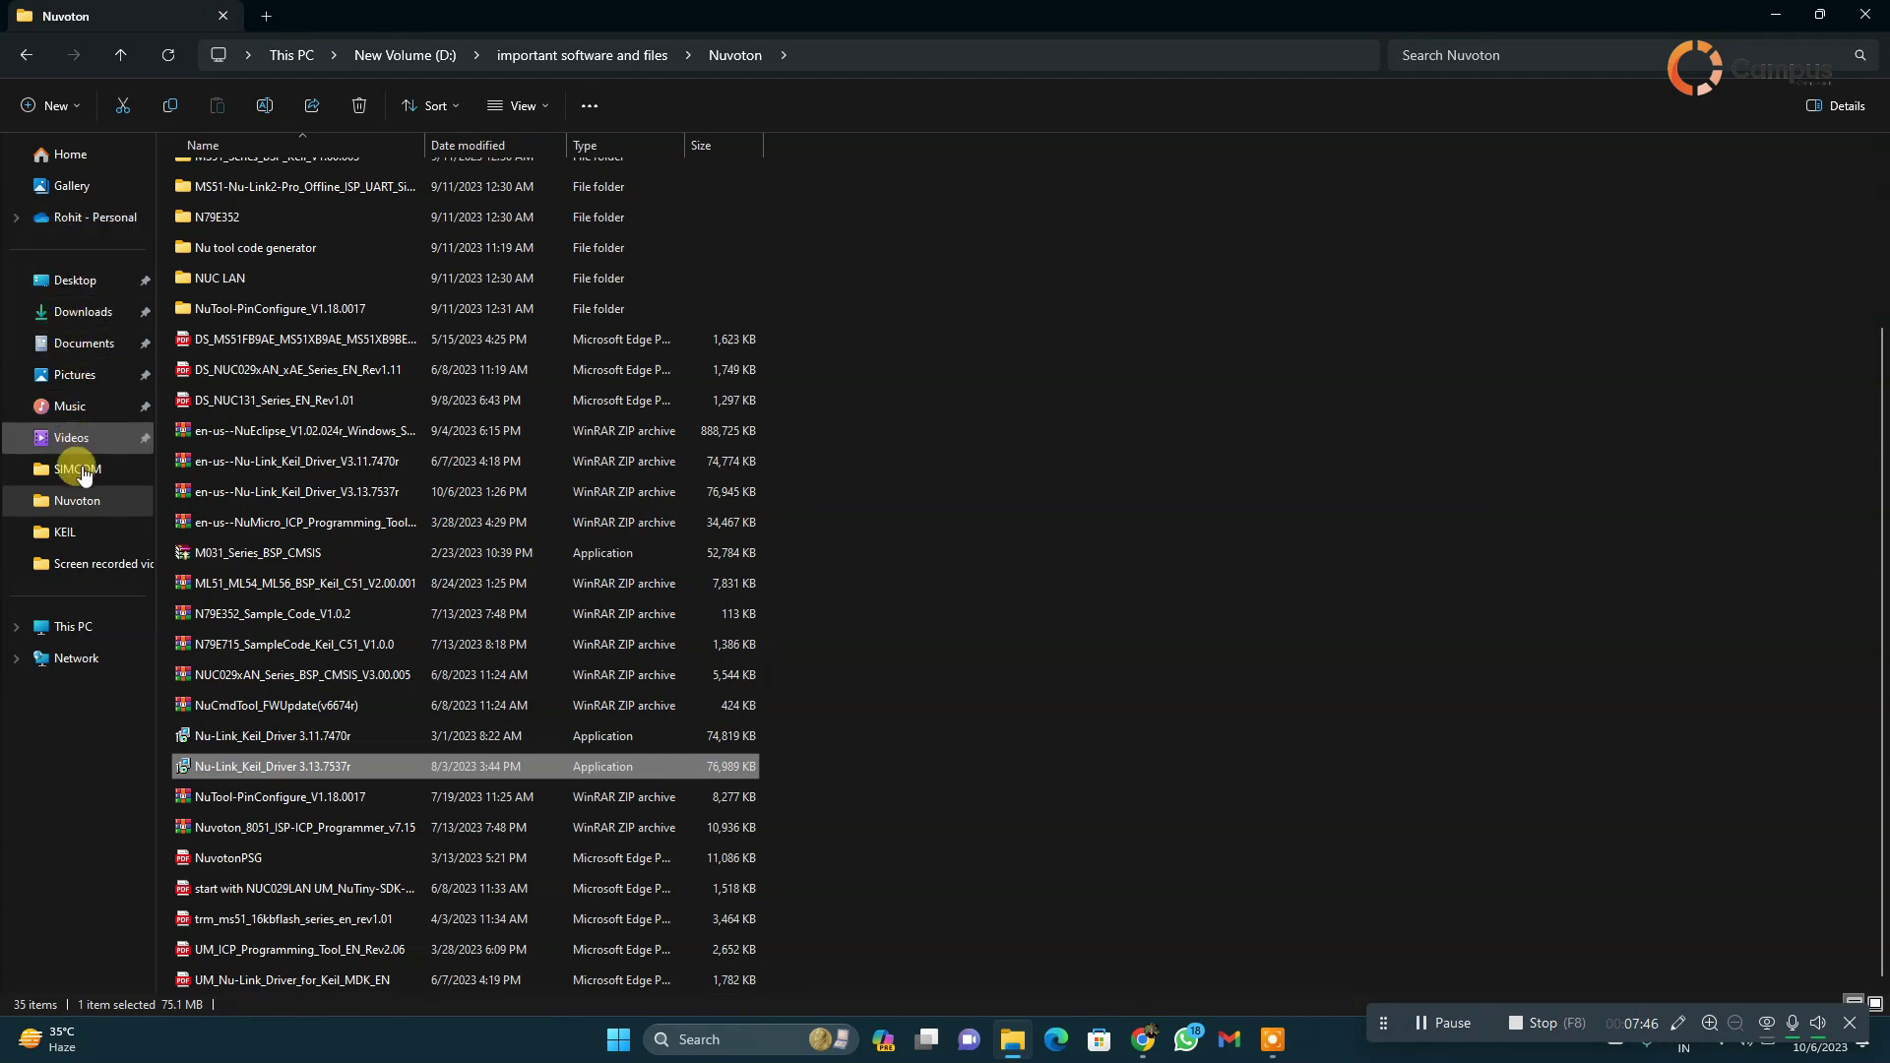
Step: Open GPIO.uvproj from the MS51 BSP GPIO_Input_Output sample and show Options for Target
{"action": "left_click", "coordinate": [88, 504]}
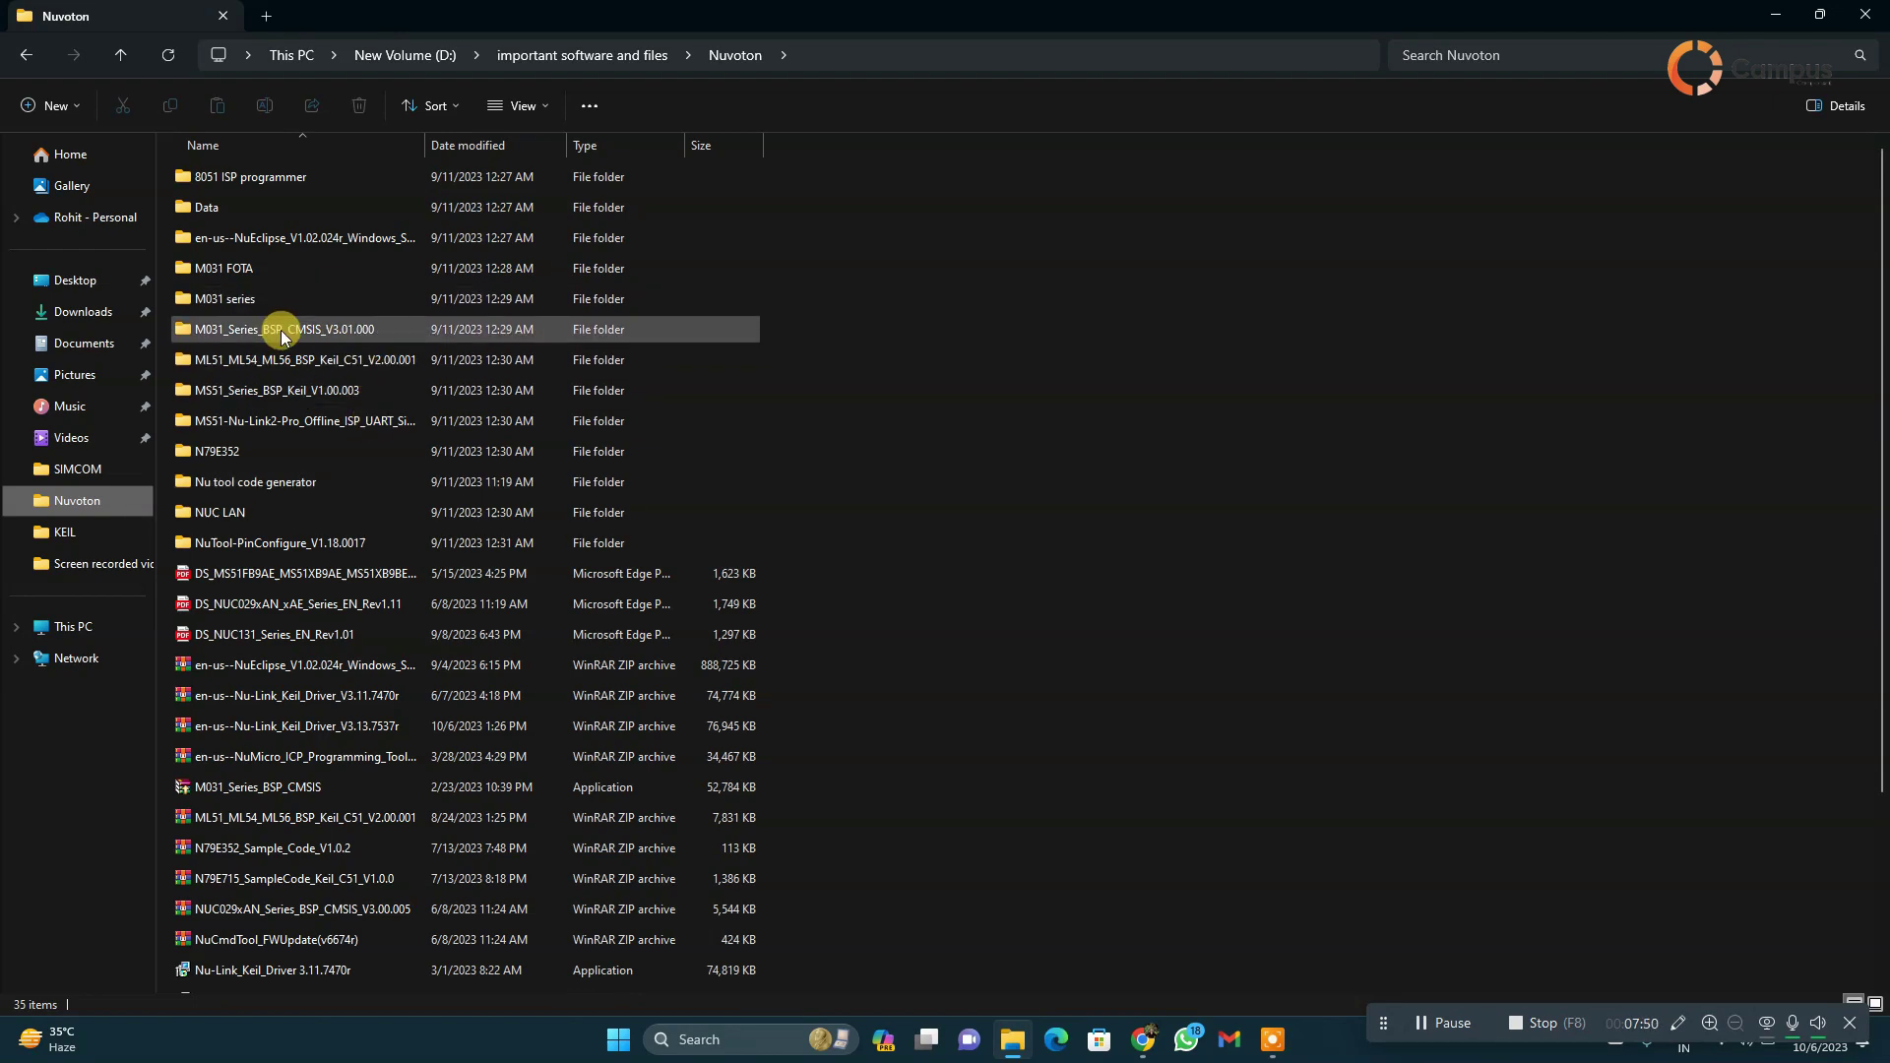
{"action": "double_click", "coordinate": [323, 389]}
{"action": "double_click", "coordinate": [341, 232]}
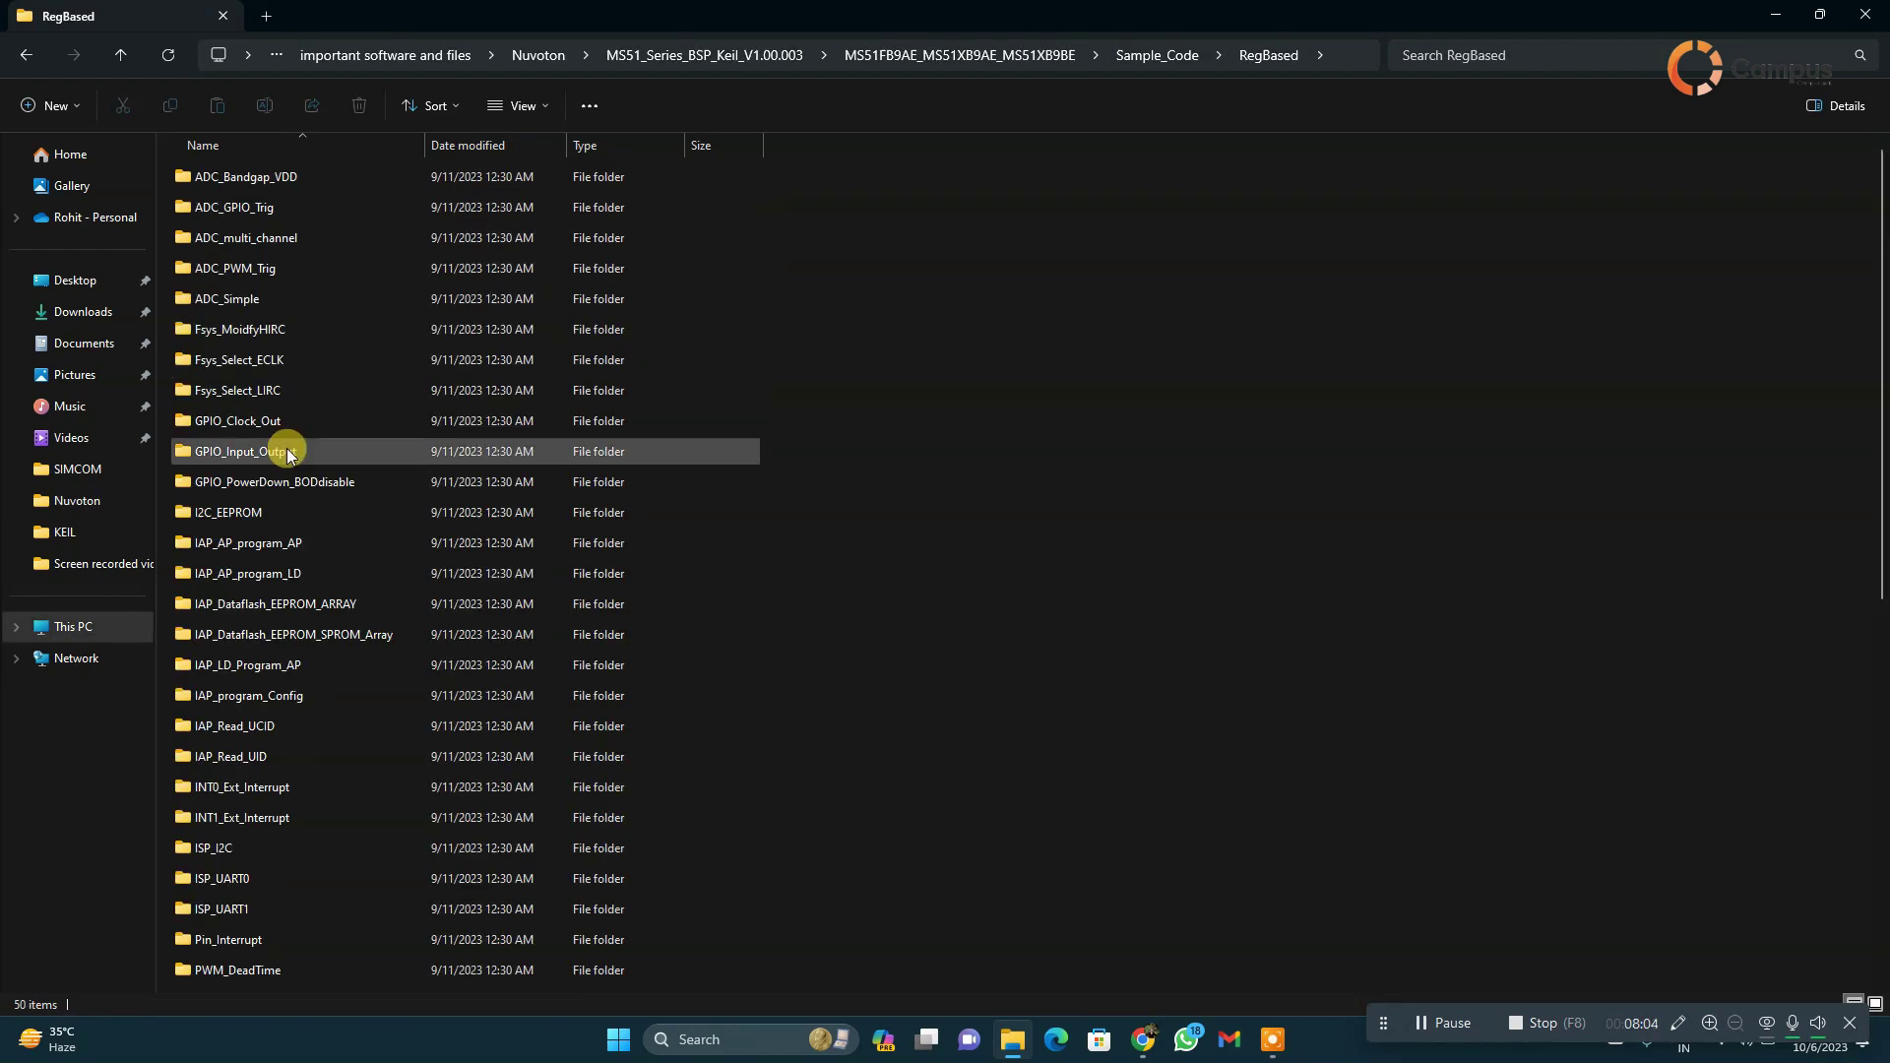
{"action": "double_click", "coordinate": [283, 389]}
{"action": "double_click", "coordinate": [283, 291]}
{"action": "left_click", "coordinate": [339, 89]}
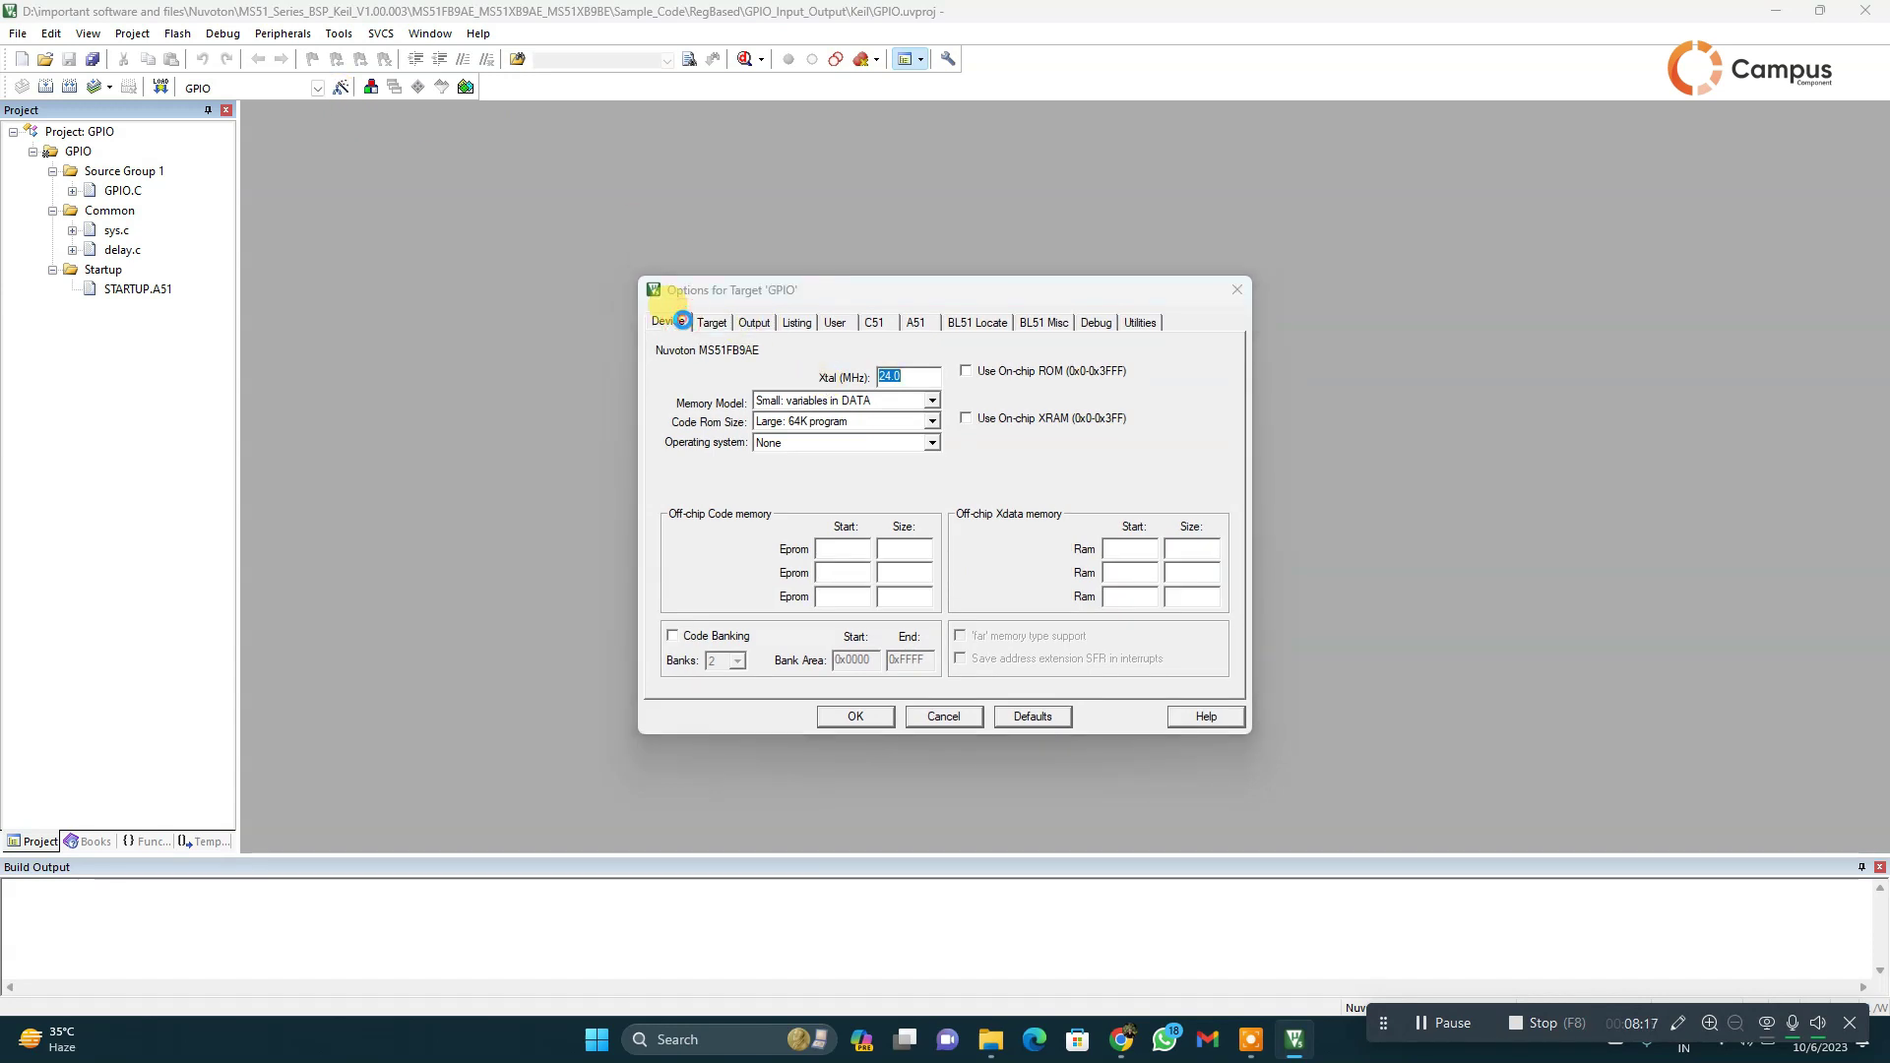
Step: Review the MS51FB9AE Device, Debug and Utilities settings, then rebuild with 0 errors and 0 warnings
{"action": "left_click", "coordinate": [677, 322]}
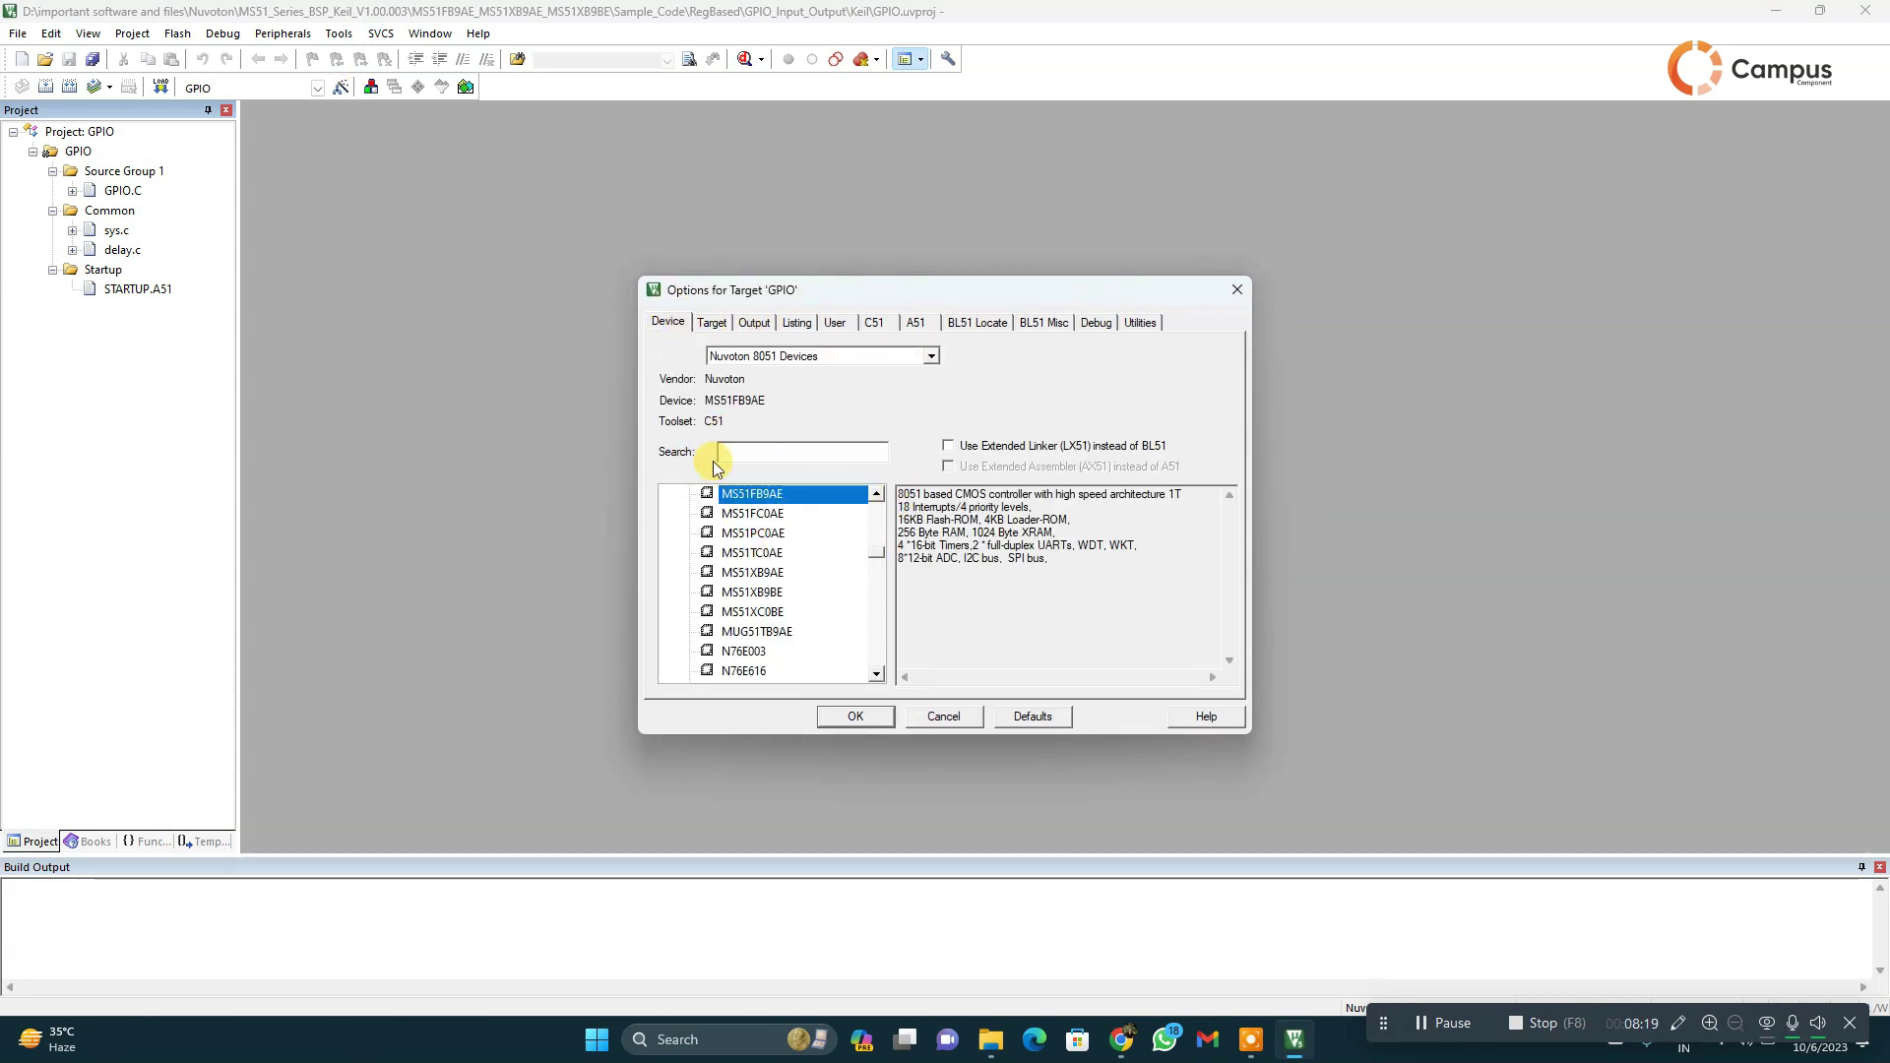
{"action": "left_click", "coordinate": [1102, 327]}
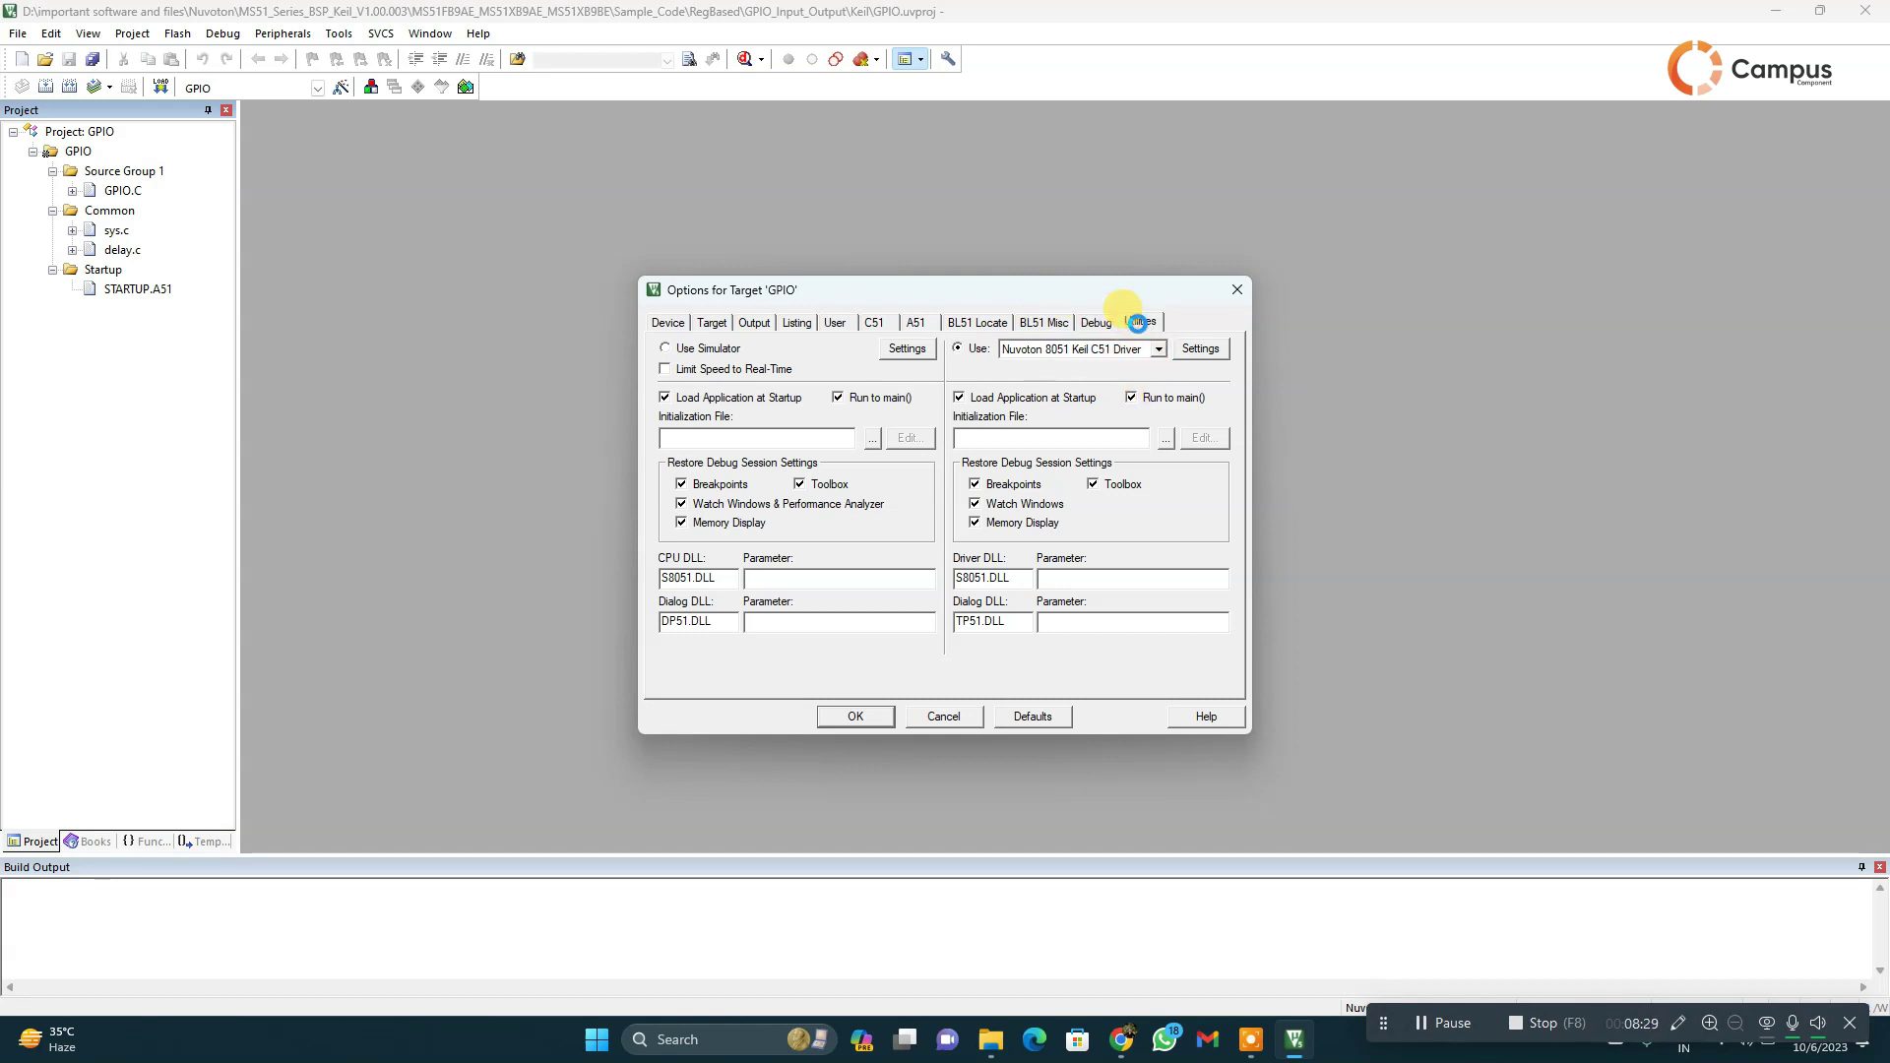
{"action": "left_click", "coordinate": [1138, 321]}
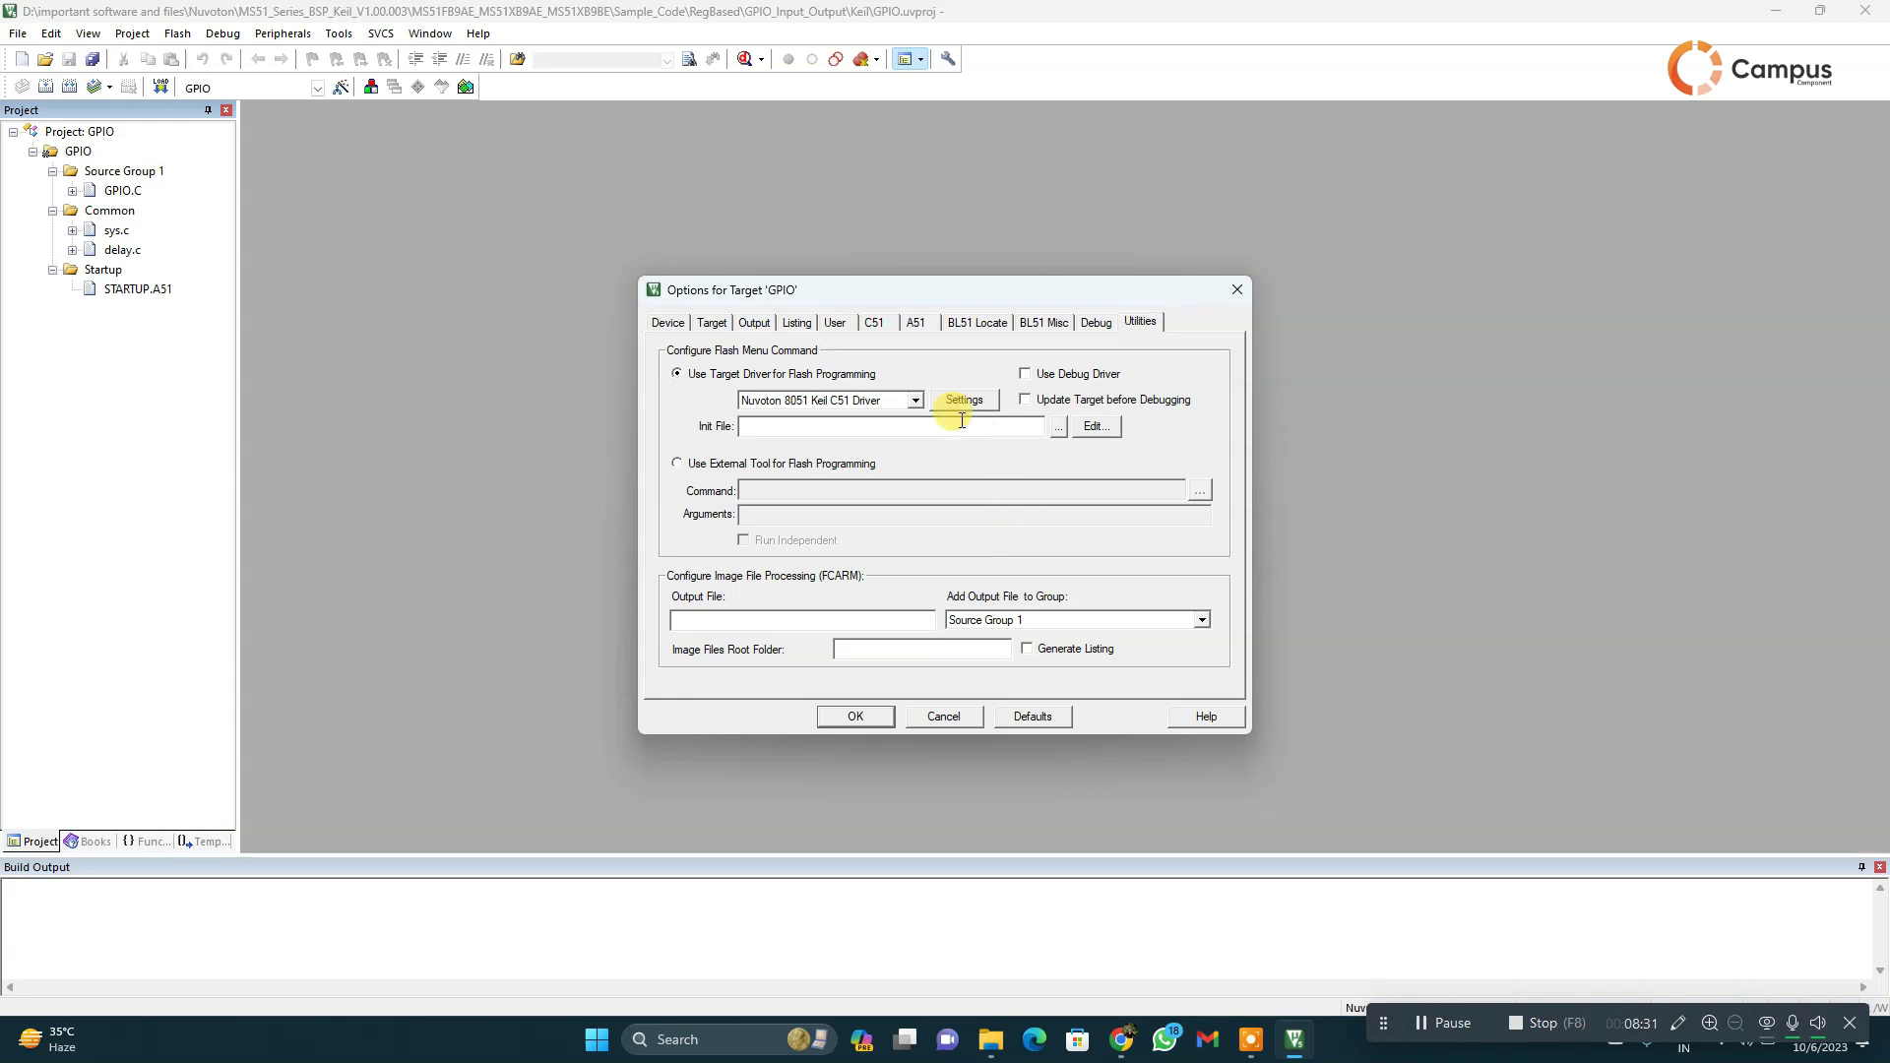
{"action": "left_click", "coordinate": [952, 721]}
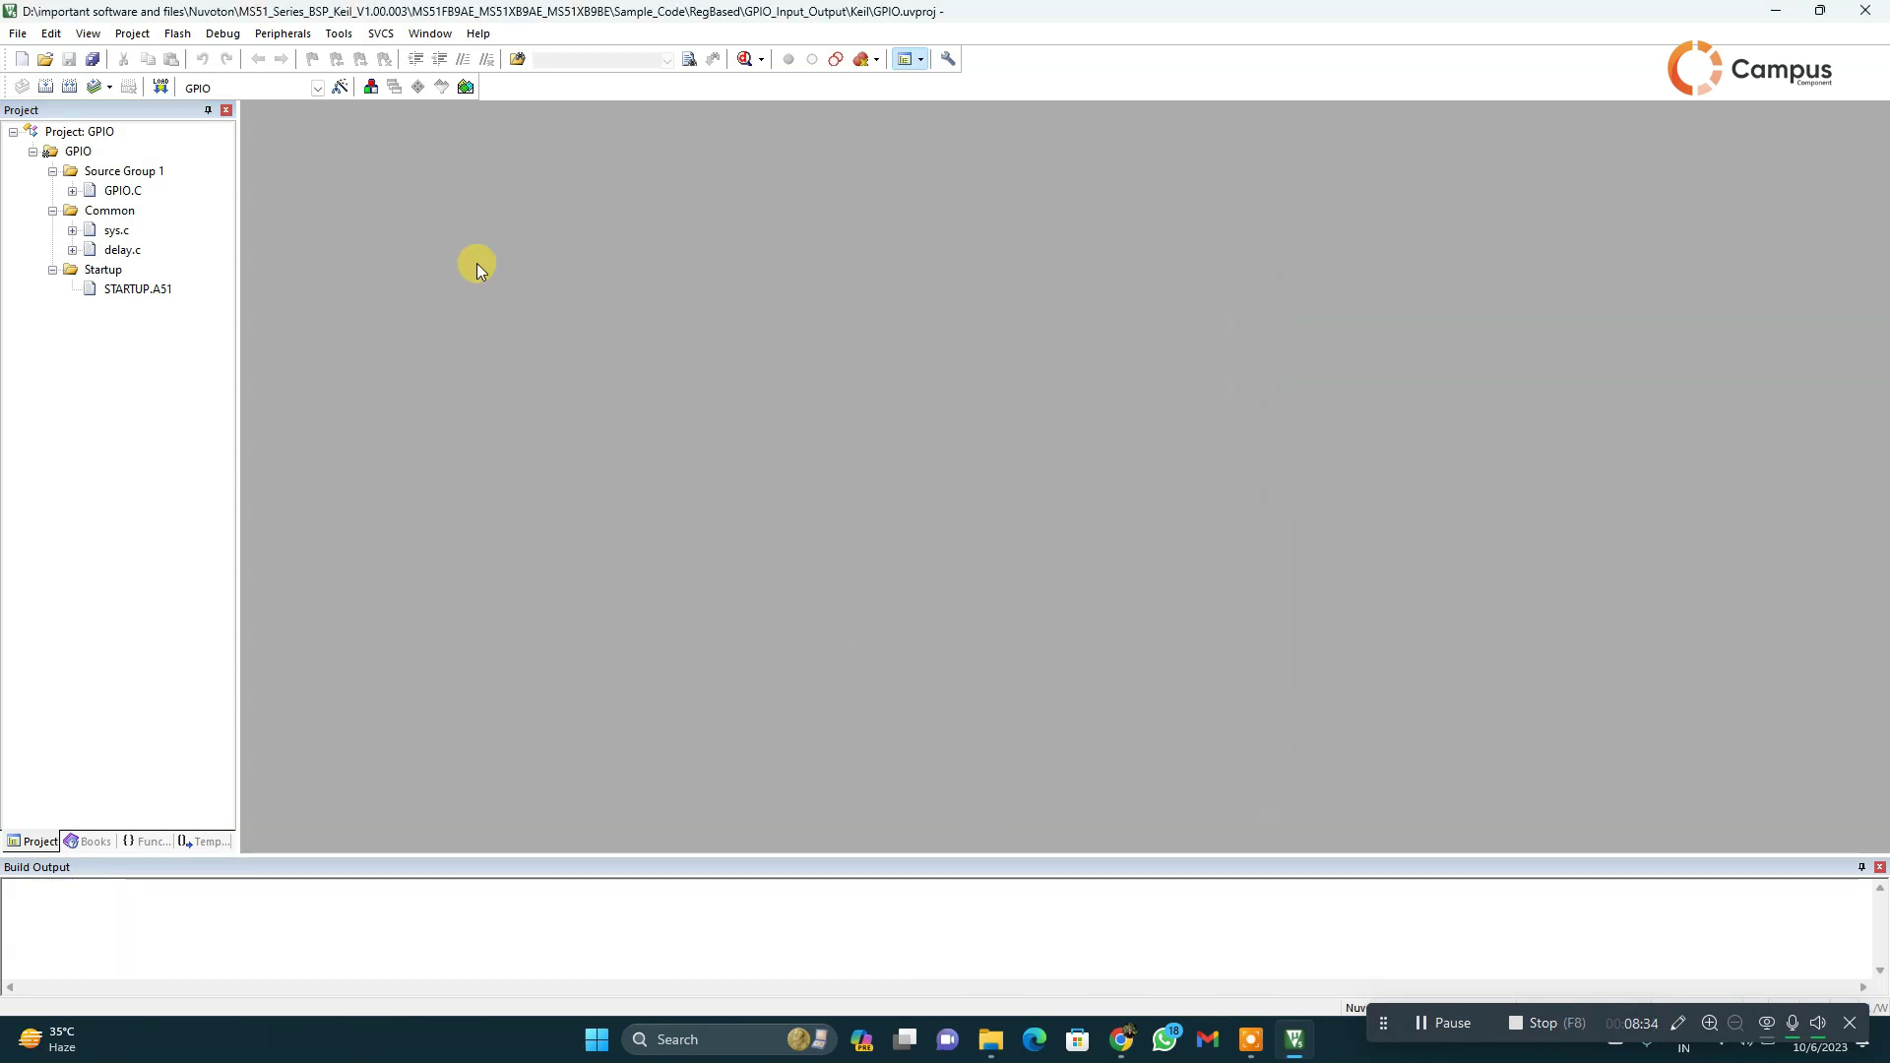
{"action": "left_click", "coordinate": [72, 88]}
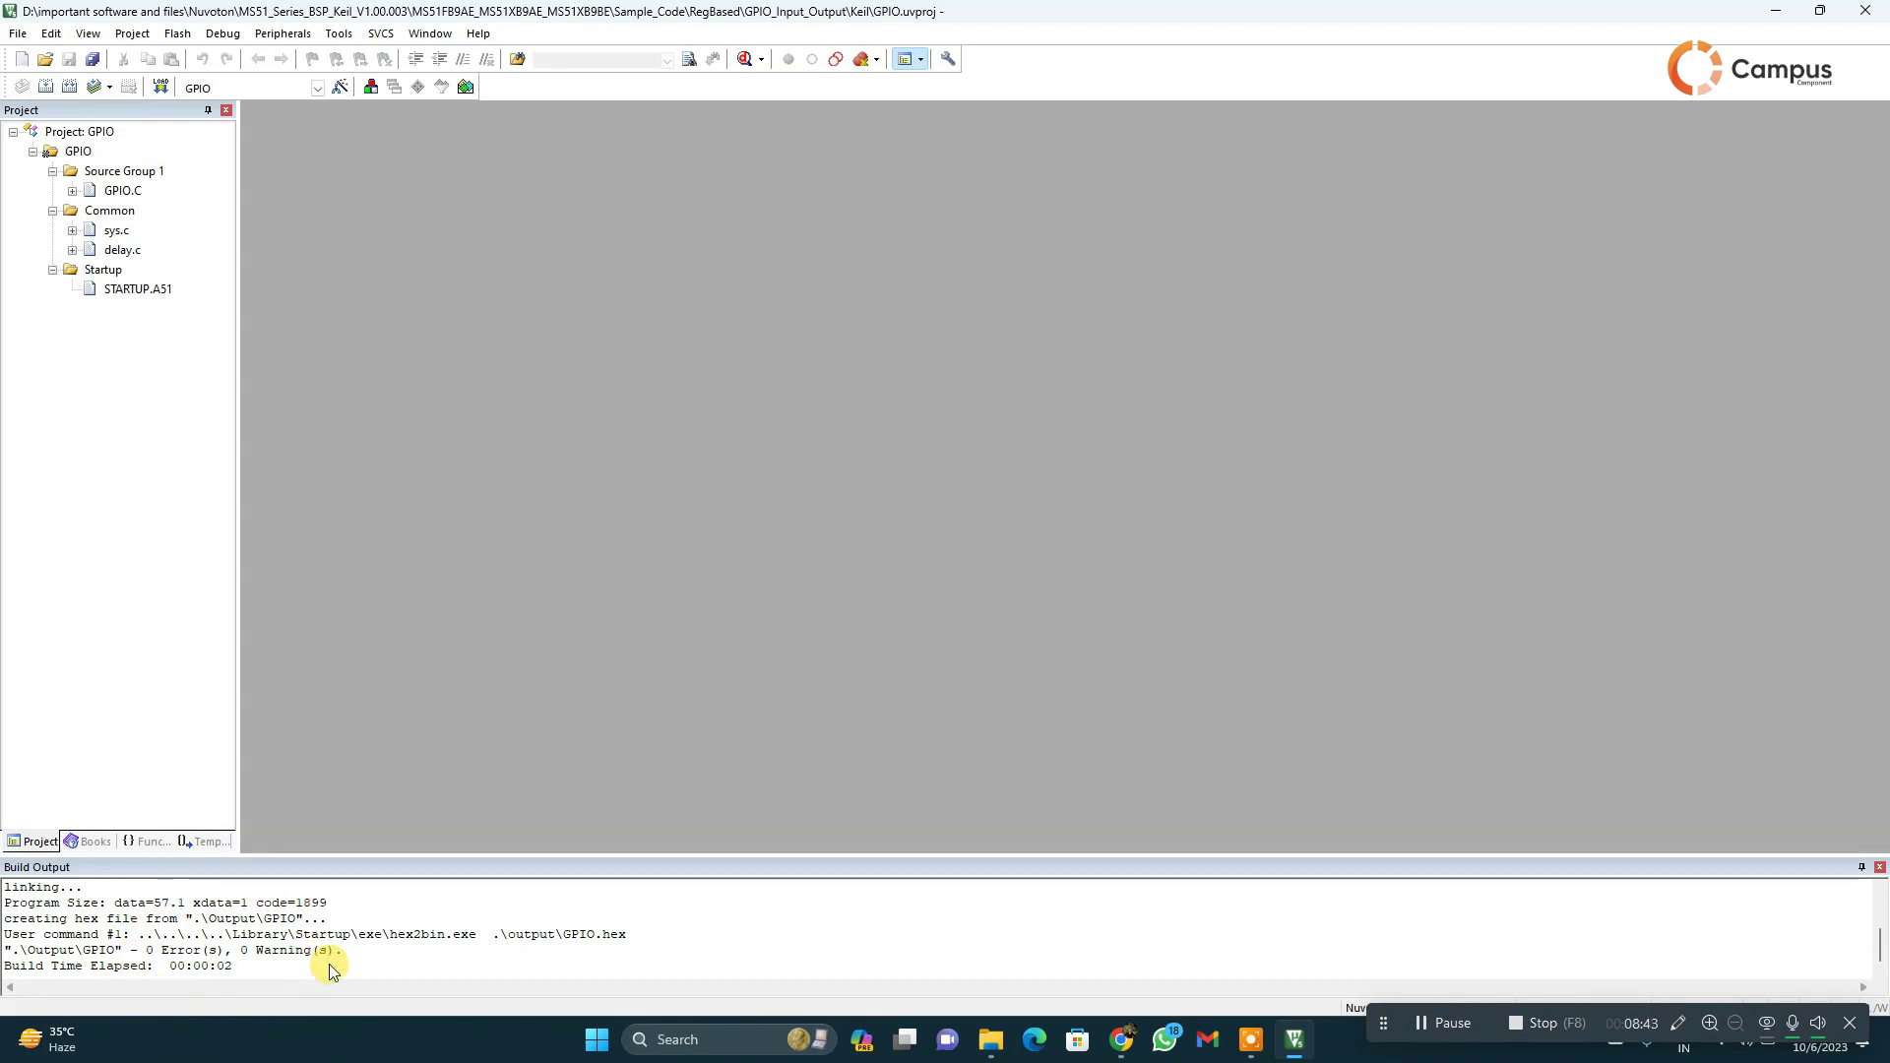
{"action": "left_click", "coordinate": [1876, 9]}
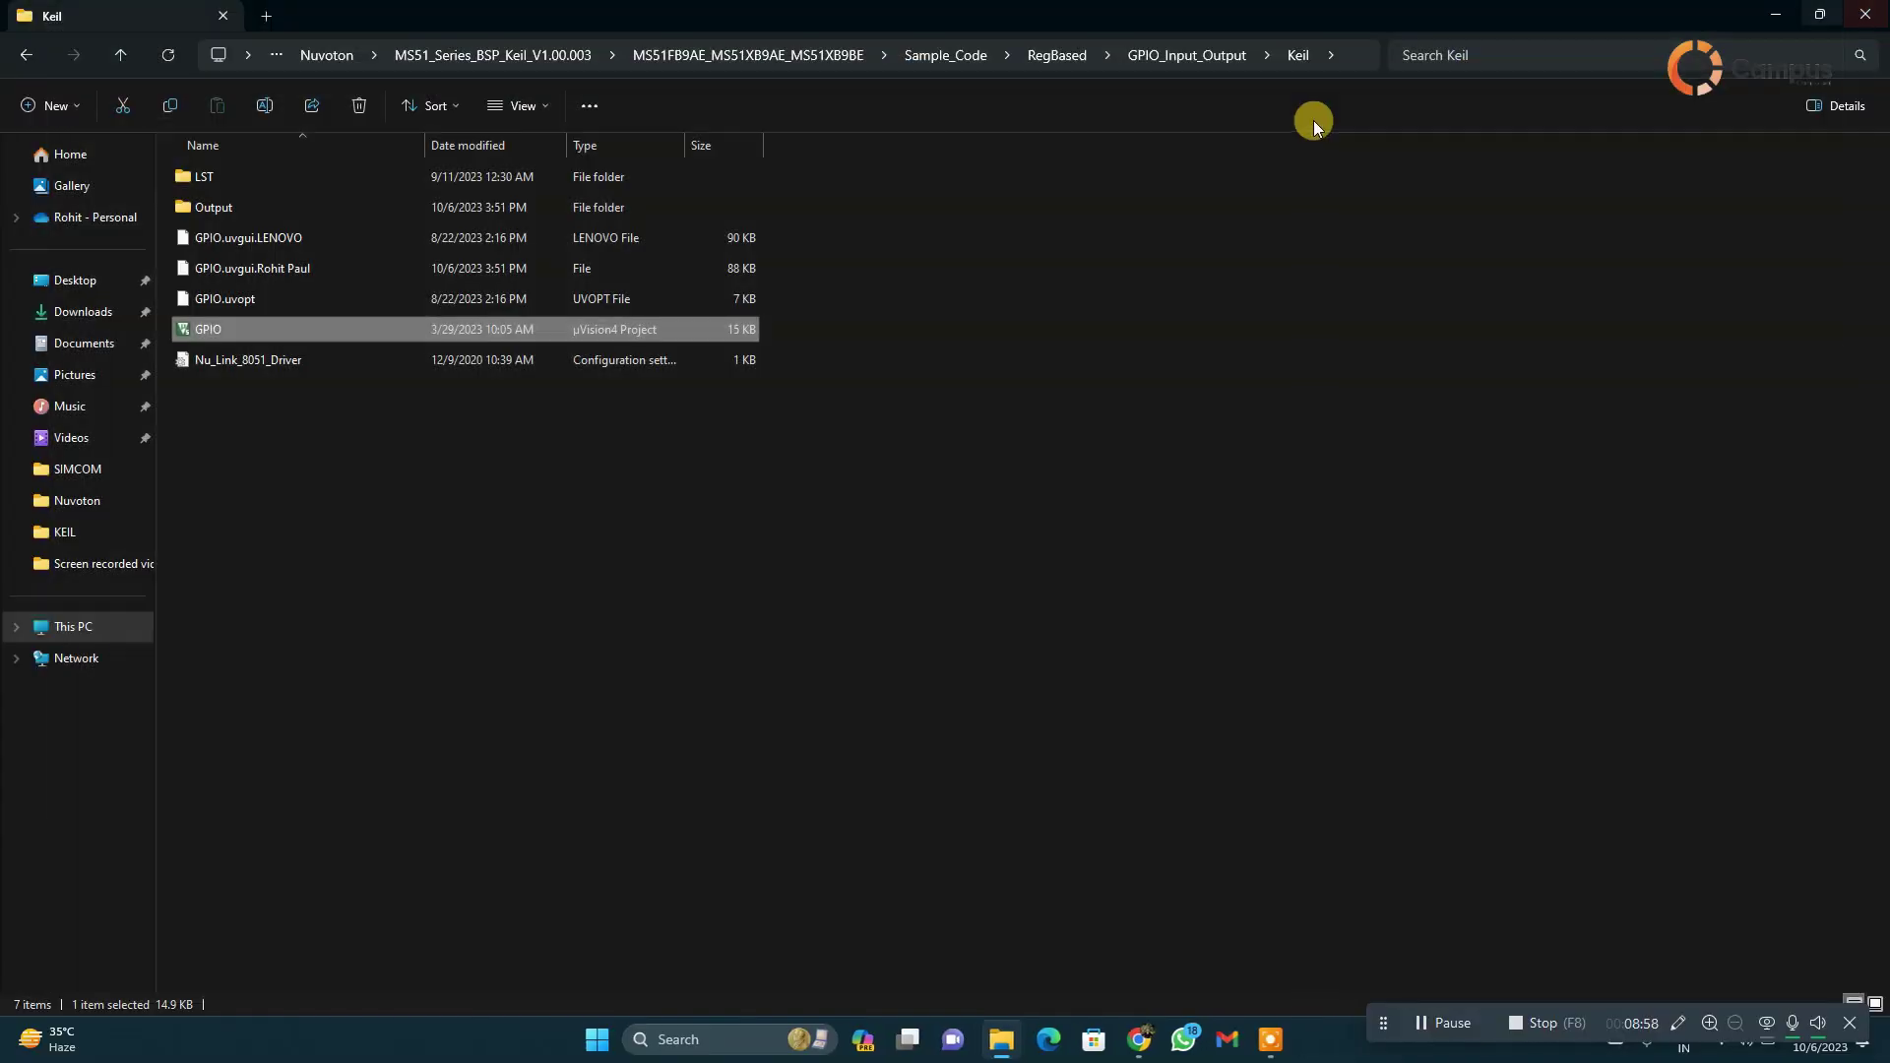